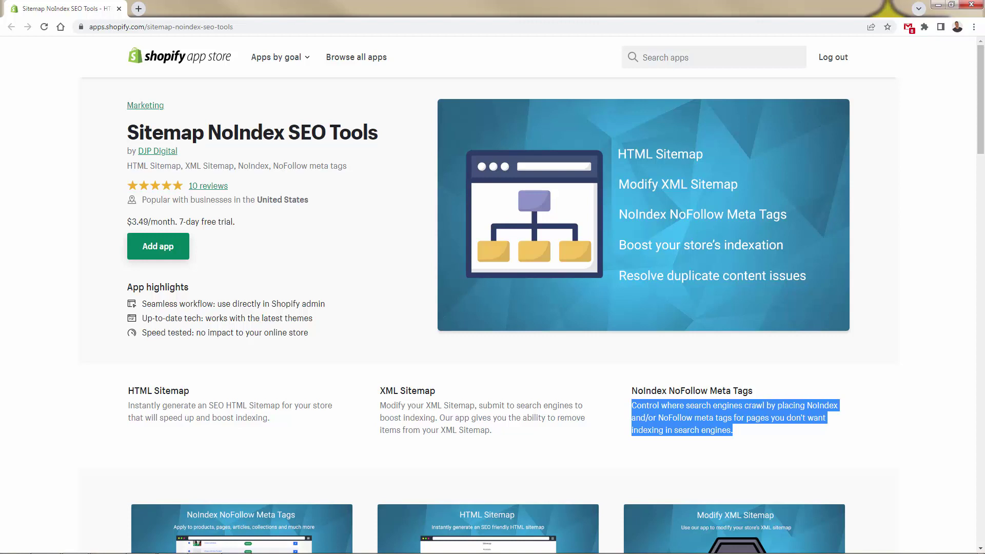
Read the HTML Sitemap, XML Sitemap and NoIndex NoFollow feature blurbs, then open the first screenshot full-size.
{"action": "left_click", "coordinate": [93, 353]}
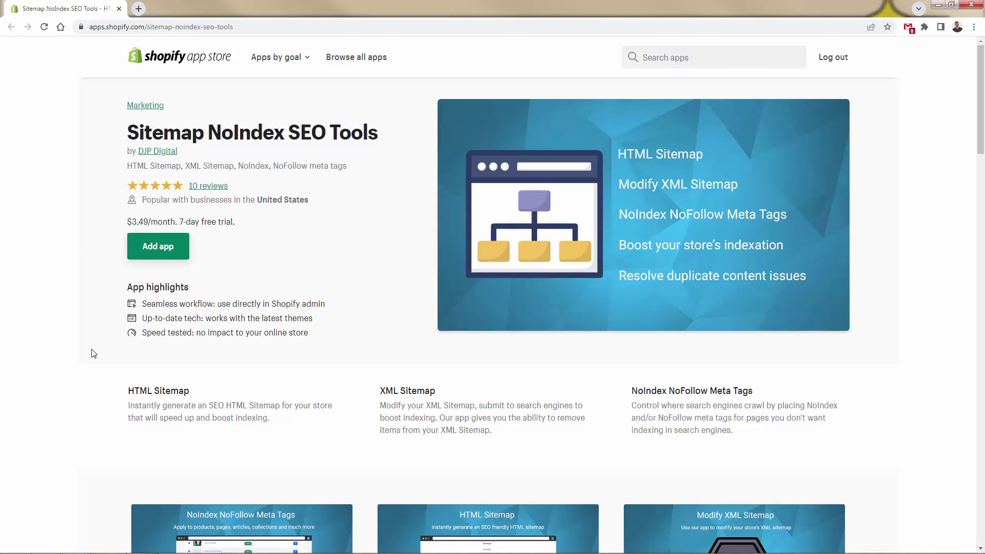
{"action": "scroll", "coordinate": [92, 353], "scroll_direction": "down", "scroll_amount": 1}
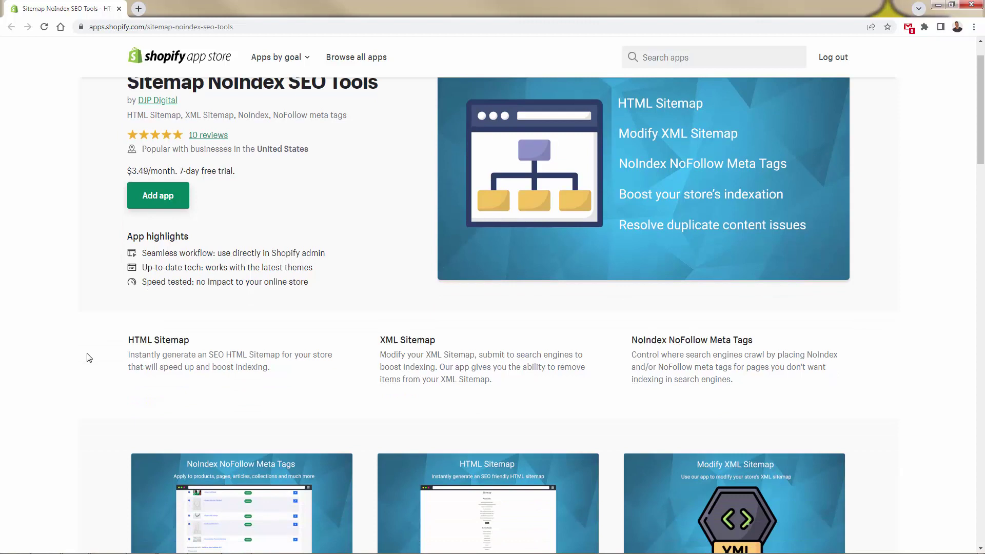
{"action": "triple_click", "coordinate": [152, 339]}
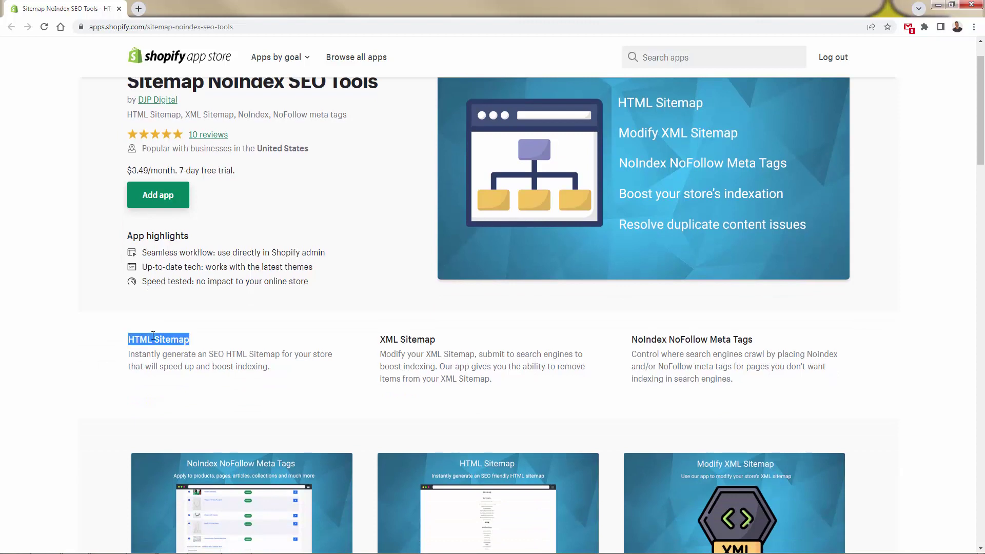
{"action": "triple_click", "coordinate": [416, 340]}
{"action": "left_click", "coordinate": [635, 355]}
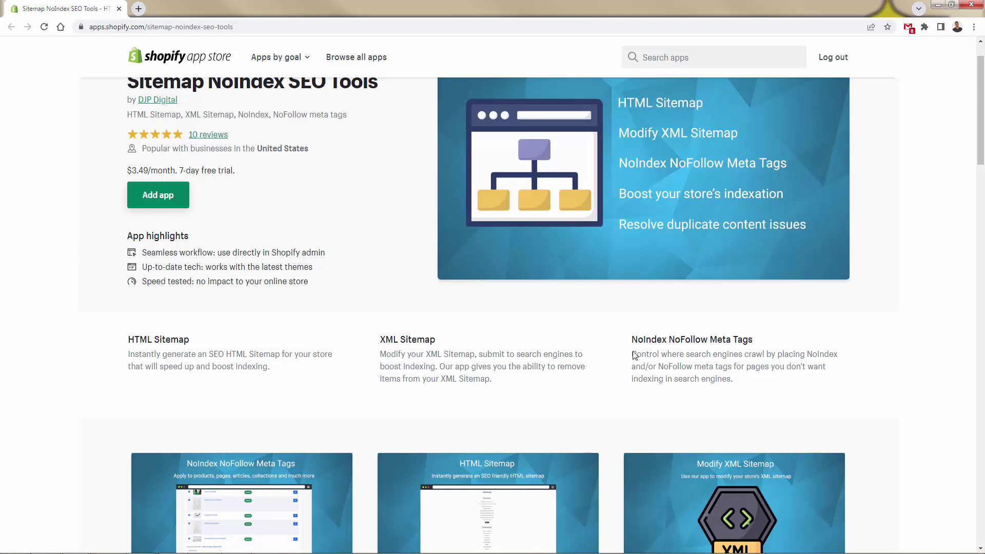
{"action": "triple_click", "coordinate": [660, 349]}
{"action": "double_click", "coordinate": [671, 340]}
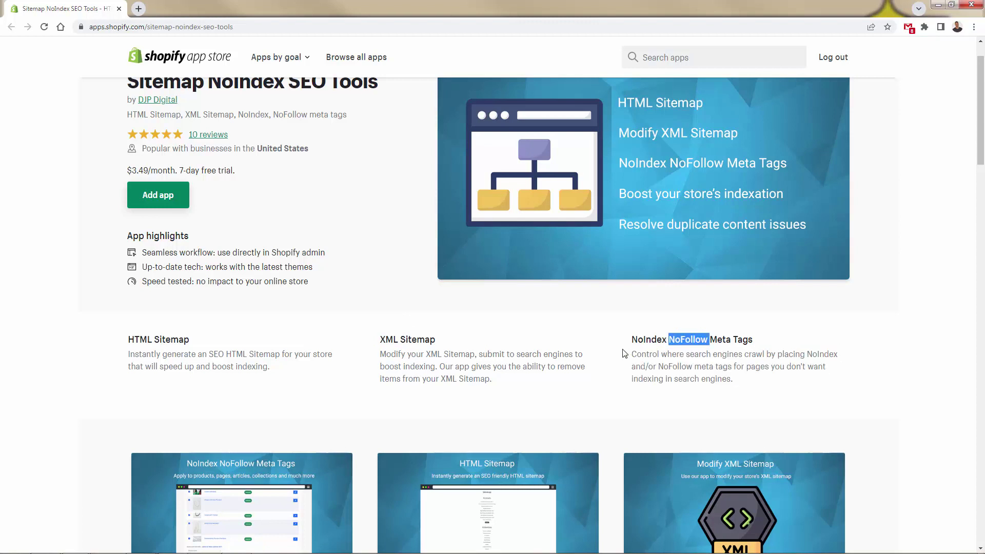
{"action": "left_click", "coordinate": [311, 506]}
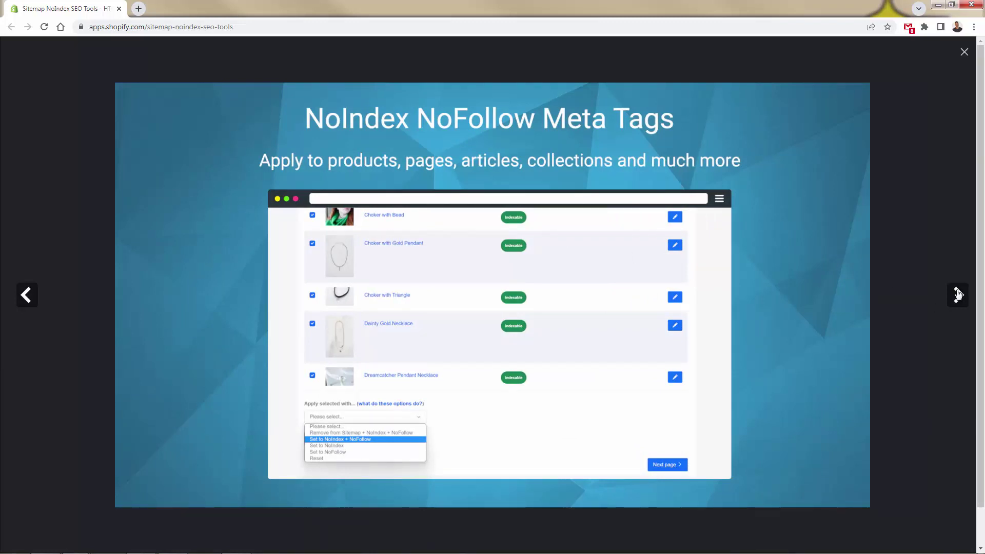
Page through all six app screenshots back to NoIndex NoFollow Meta Tags, then close the gallery.
{"action": "left_click", "coordinate": [958, 295]}
{"action": "left_click", "coordinate": [958, 294]}
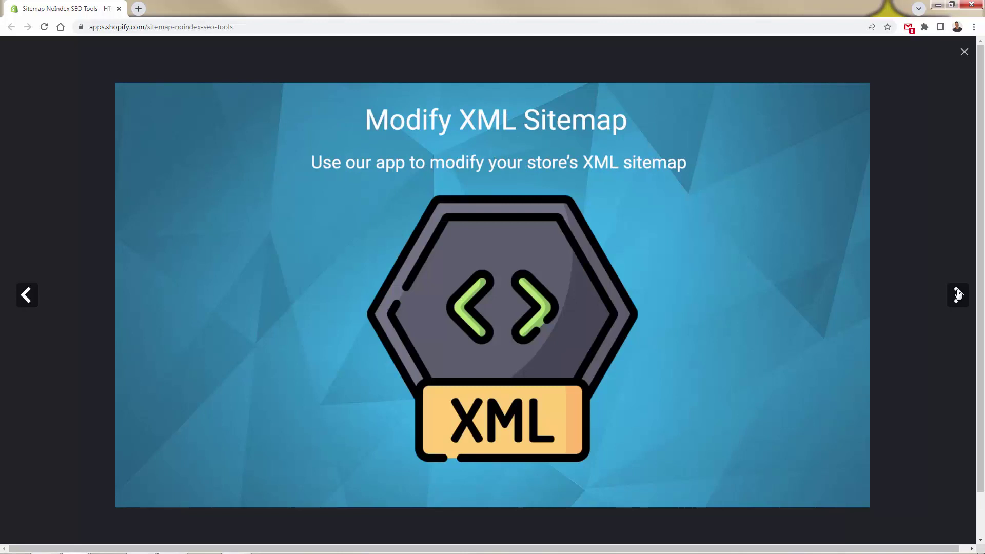
{"action": "left_click", "coordinate": [957, 295]}
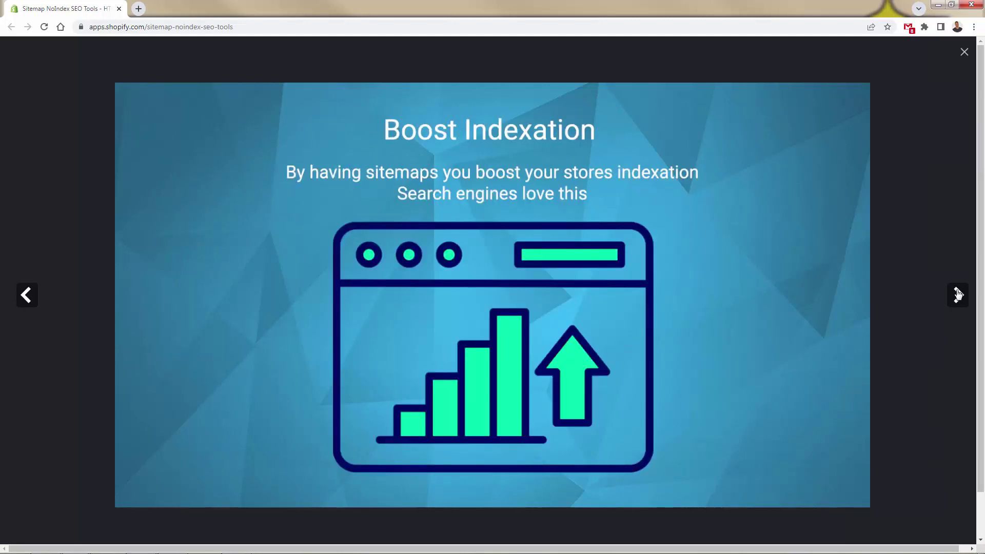
{"action": "left_click", "coordinate": [958, 294]}
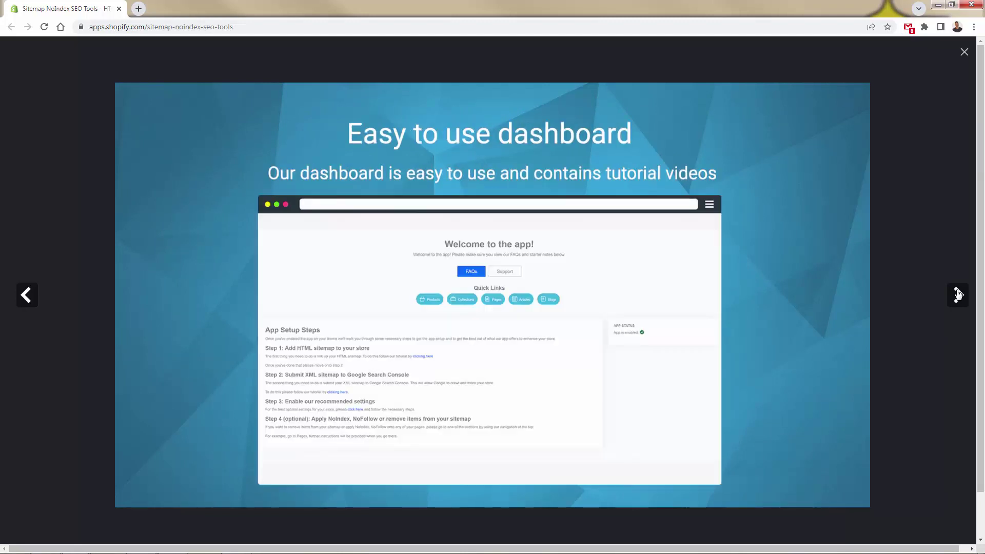
{"action": "left_click", "coordinate": [958, 294]}
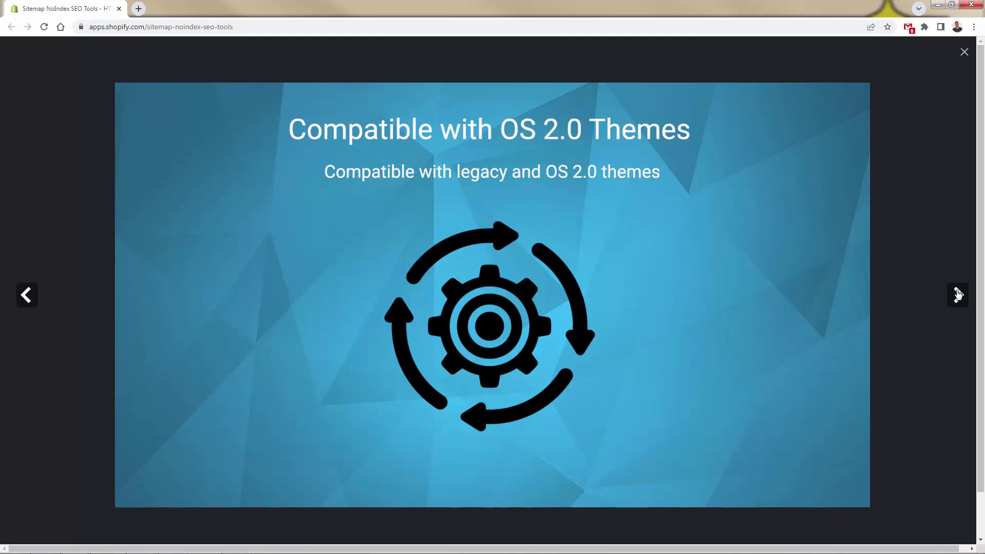
{"action": "left_click", "coordinate": [958, 294]}
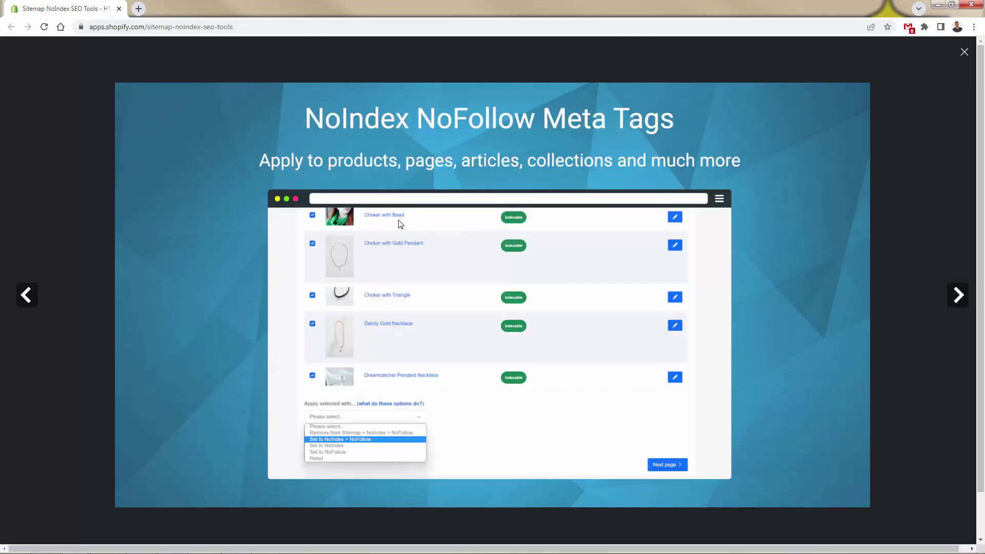
{"action": "left_click", "coordinate": [965, 52]}
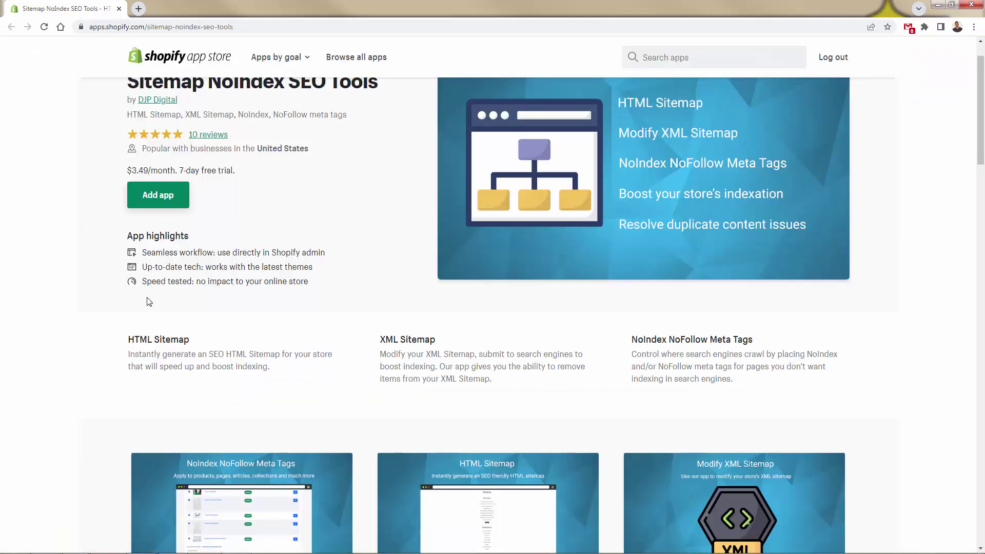
Scroll through the listing's About section and back up.
{"action": "scroll", "coordinate": [146, 347], "scroll_direction": "down", "scroll_amount": 8}
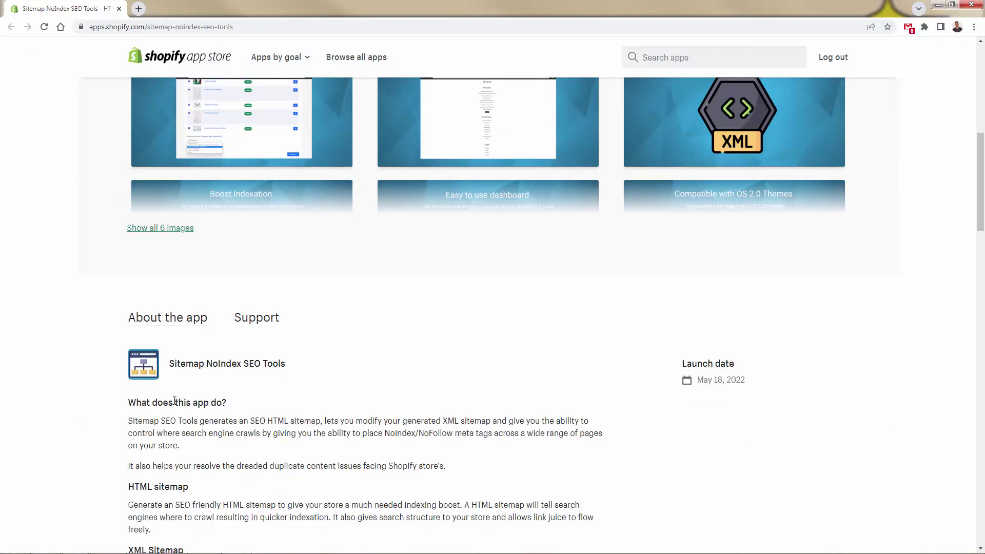
{"action": "scroll", "coordinate": [174, 401], "scroll_direction": "down", "scroll_amount": 6}
{"action": "scroll", "coordinate": [175, 390], "scroll_direction": "down", "scroll_amount": 3}
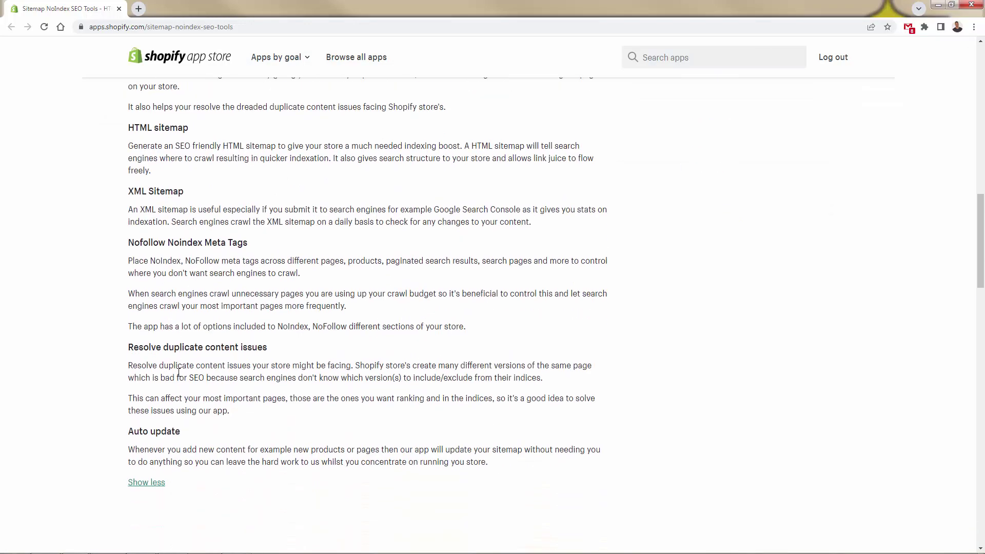
{"action": "scroll", "coordinate": [169, 407], "scroll_direction": "up", "scroll_amount": 17}
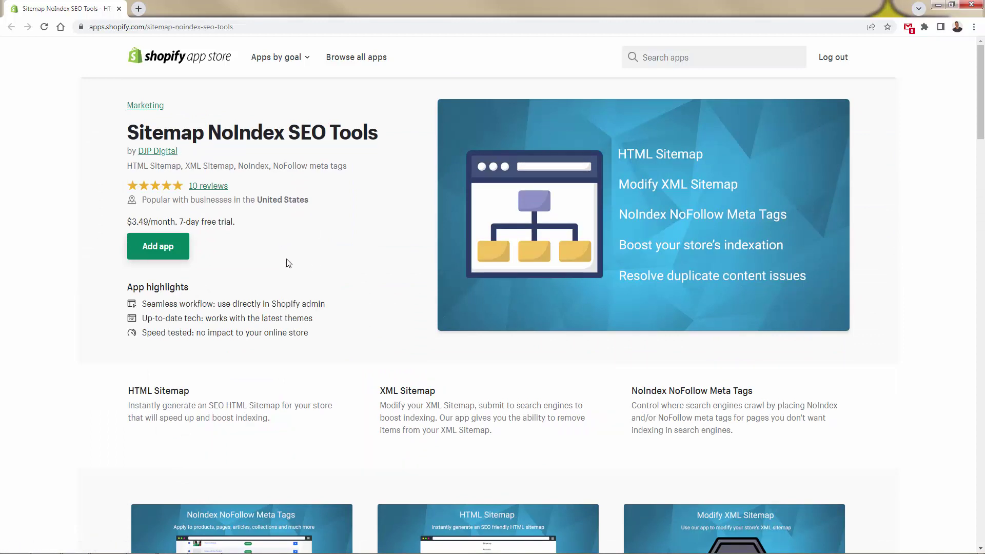
Add Sitemap NoIndex SEO Tools and approve installing it on the store.
{"action": "left_click", "coordinate": [151, 248]}
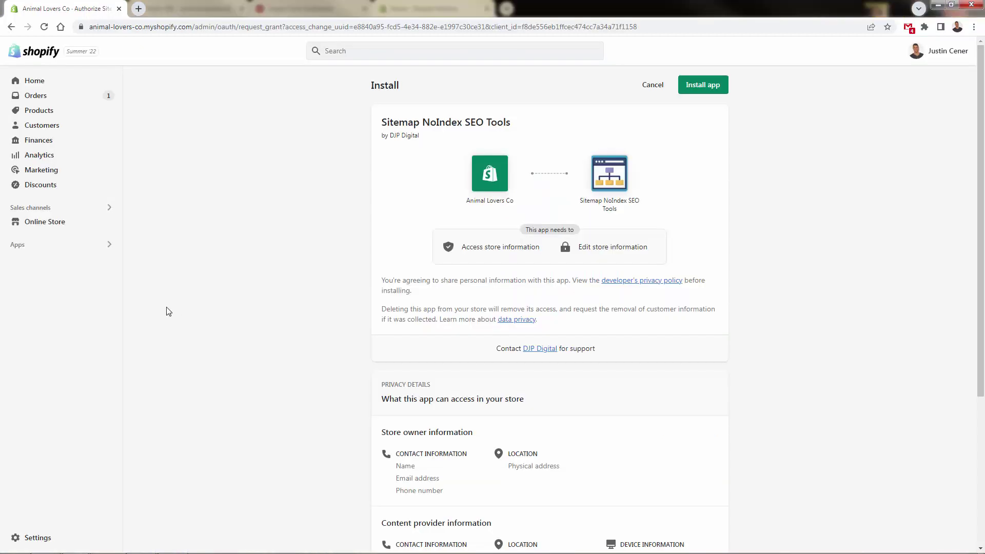
{"action": "left_click", "coordinate": [709, 91]}
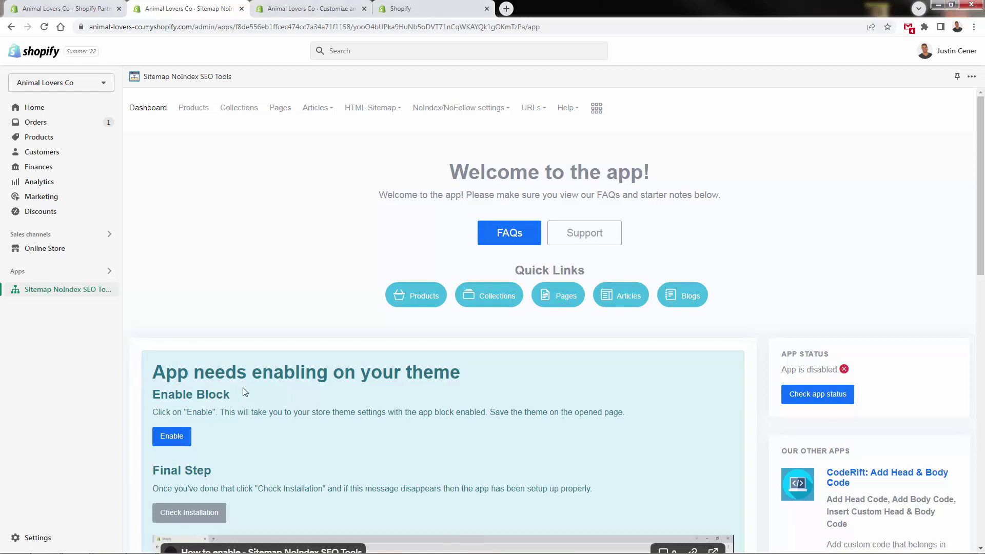
Enable the app embed in the live theme editor, save the theme, and return to the app dashboard.
{"action": "left_click", "coordinate": [172, 436]}
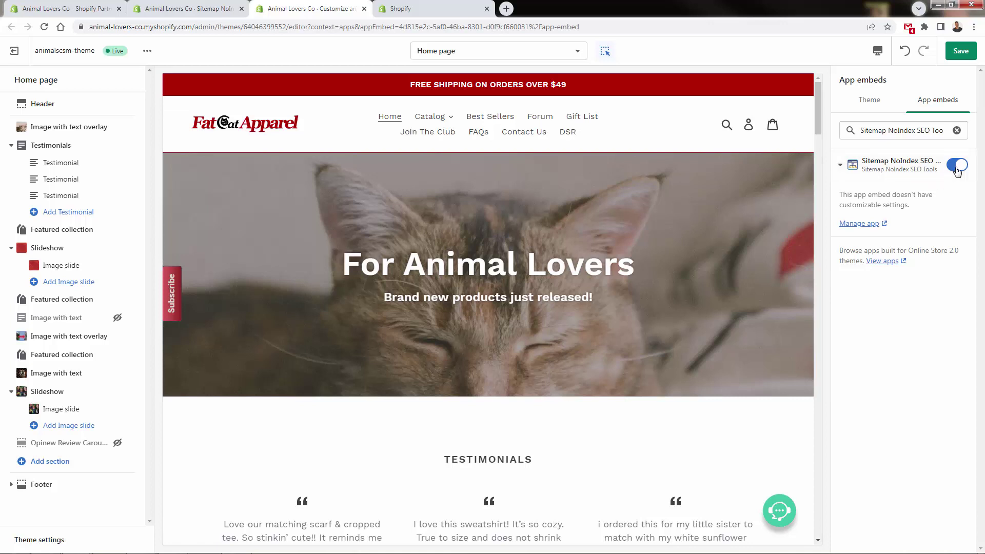
{"action": "key", "text": "ctrl+s"}
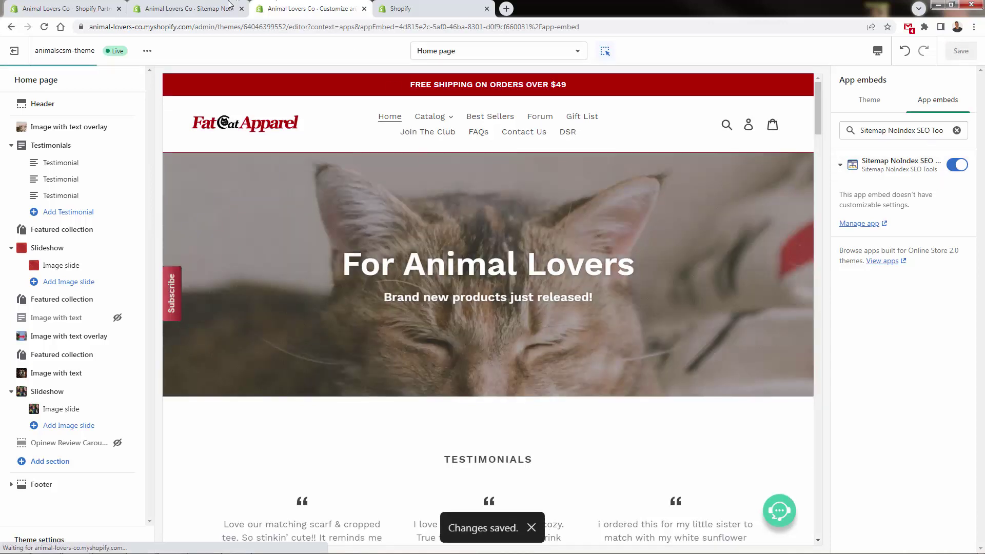
{"action": "left_click", "coordinate": [190, 9]}
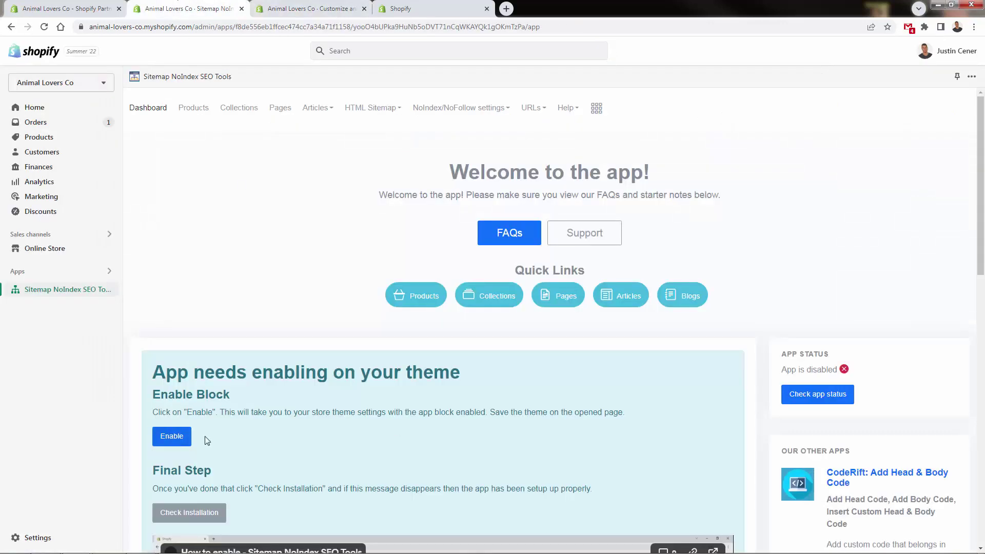
{"action": "scroll", "coordinate": [203, 434], "scroll_direction": "down", "scroll_amount": 1}
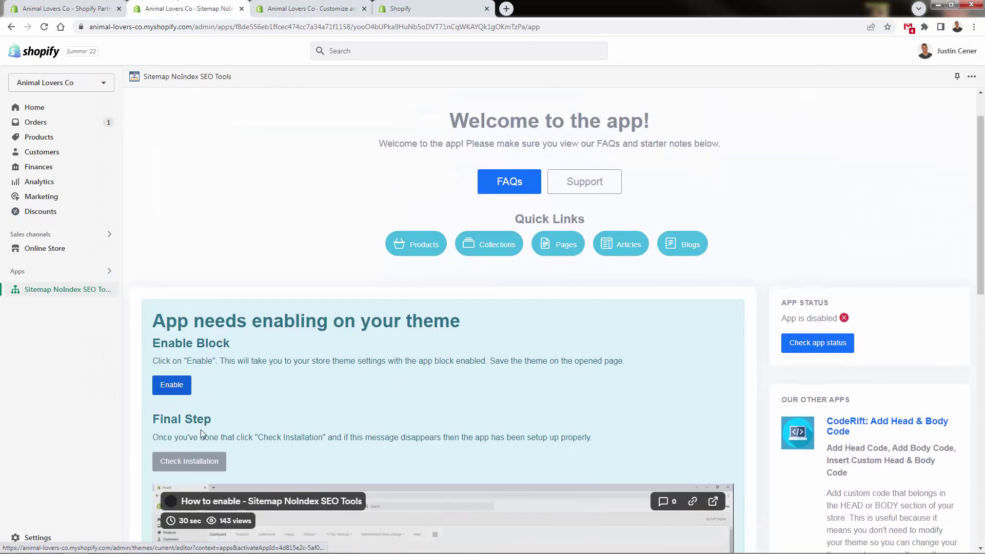
Check the installation so the app reports enabled, and review the App Setup Steps.
{"action": "left_click", "coordinate": [189, 462]}
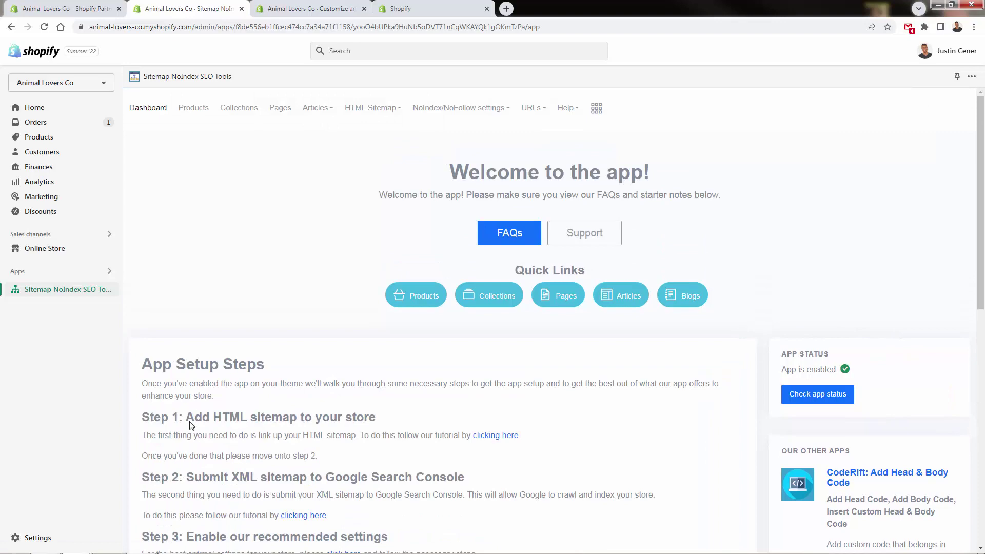
{"action": "scroll", "coordinate": [154, 369], "scroll_direction": "down", "scroll_amount": 5}
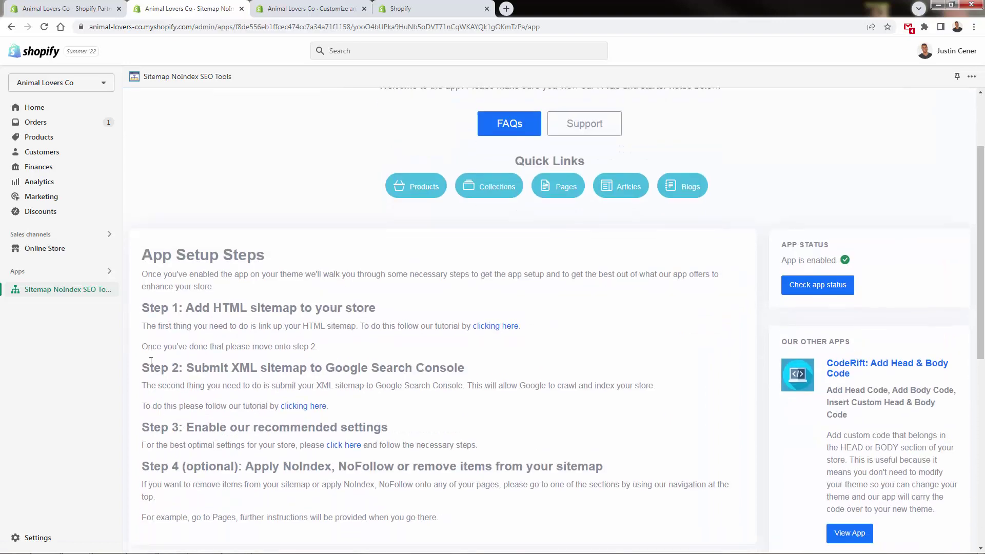
{"action": "scroll", "coordinate": [186, 380], "scroll_direction": "up", "scroll_amount": 5}
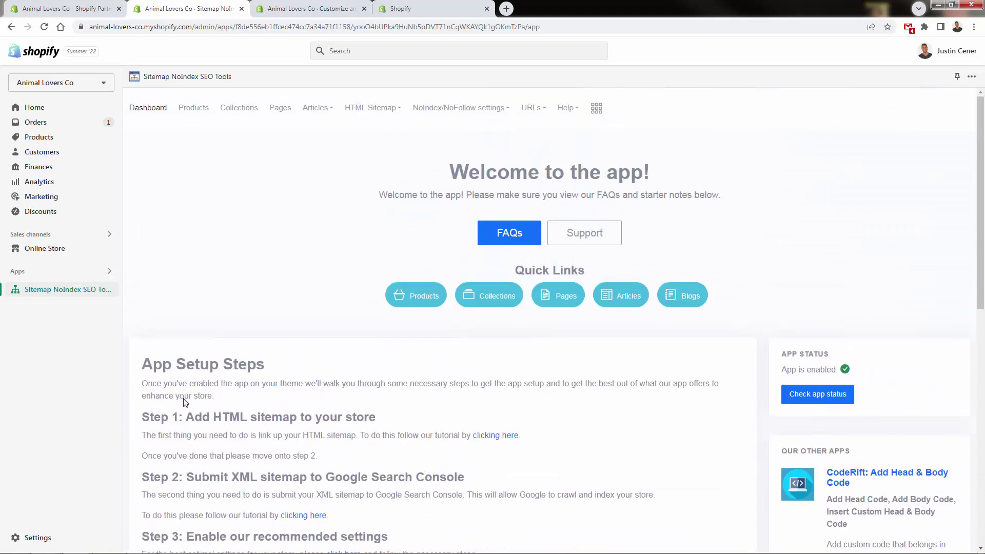
{"action": "scroll", "coordinate": [188, 360], "scroll_direction": "down", "scroll_amount": 2}
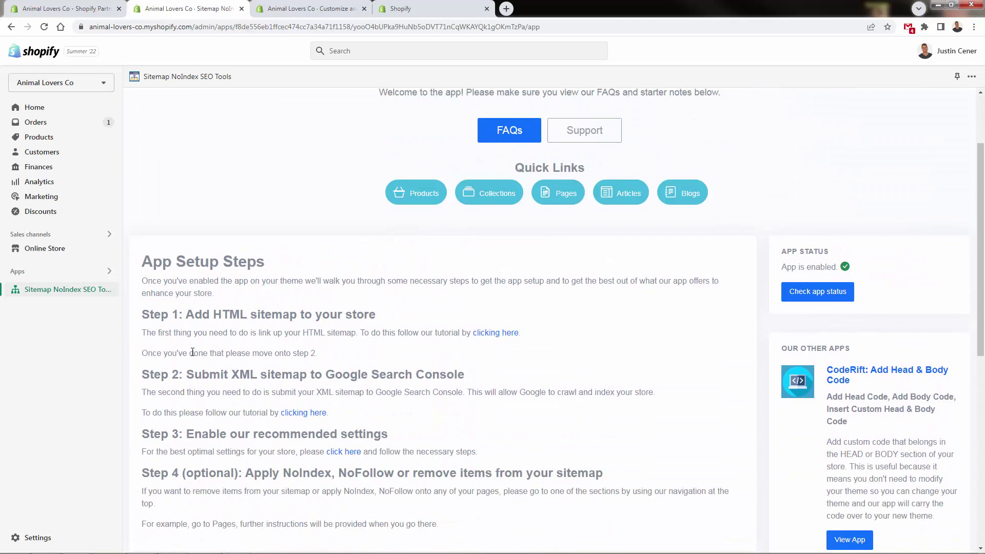
{"action": "scroll", "coordinate": [193, 352], "scroll_direction": "down", "scroll_amount": 1}
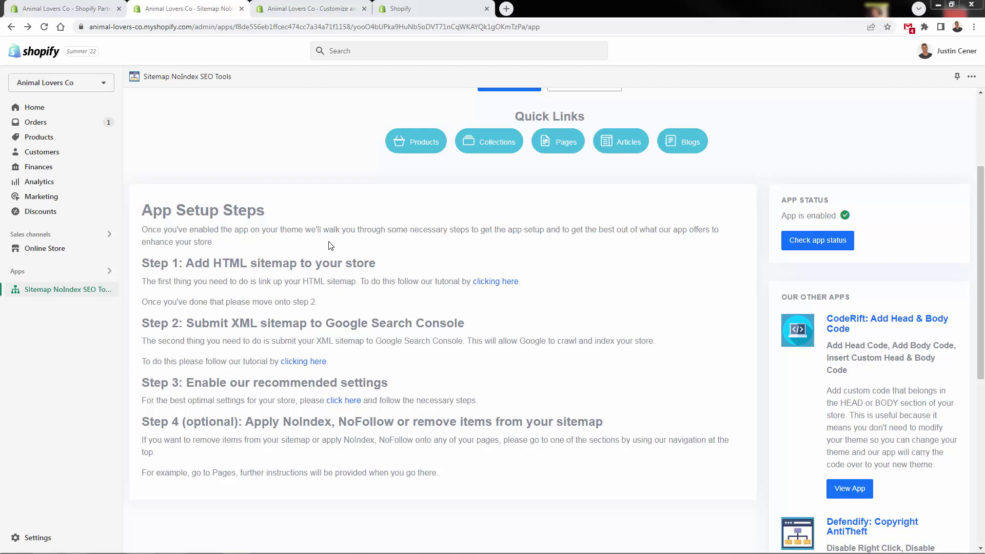
Read the Step 1 and Step 2 text and open the HTML sitemap tutorial link.
{"action": "left_click_drag", "start_coordinate": [213, 262], "coordinate": [271, 263]}
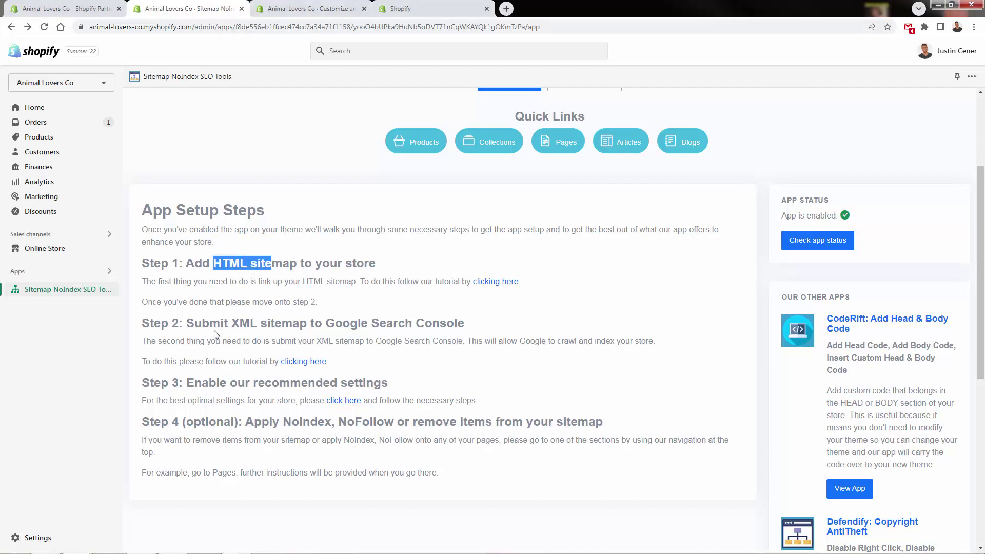
{"action": "left_click_drag", "start_coordinate": [215, 334], "coordinate": [270, 340]}
{"action": "left_click", "coordinate": [219, 302]}
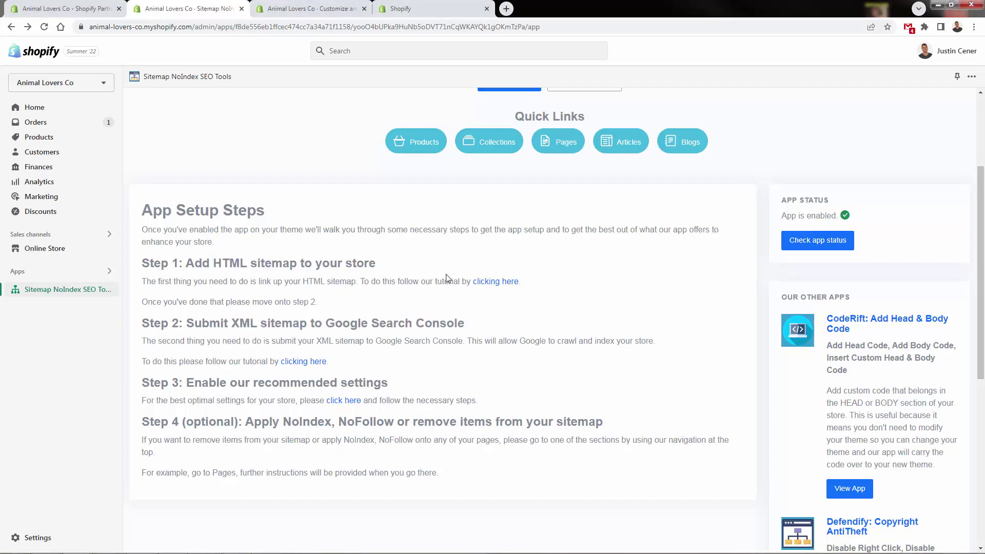
{"action": "left_click", "coordinate": [513, 283]}
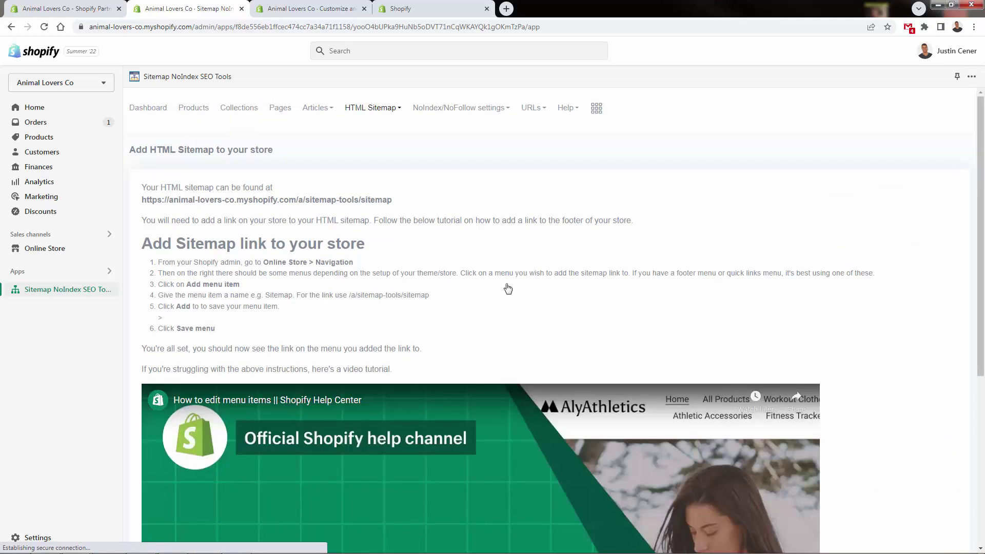
Review the HTML sitemap address and the instruction steps 4 and 5.
{"action": "triple_click", "coordinate": [342, 203]}
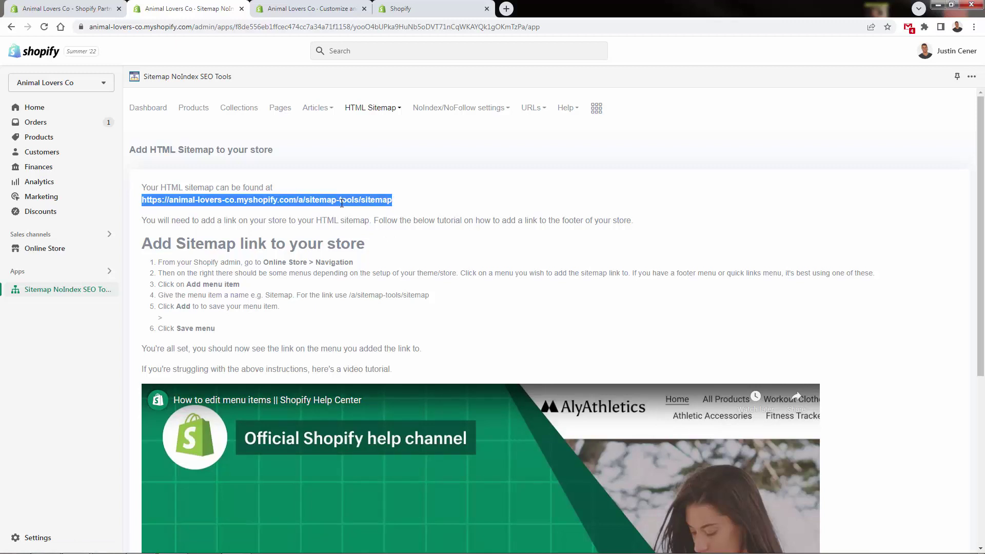
{"action": "left_click", "coordinate": [333, 232]}
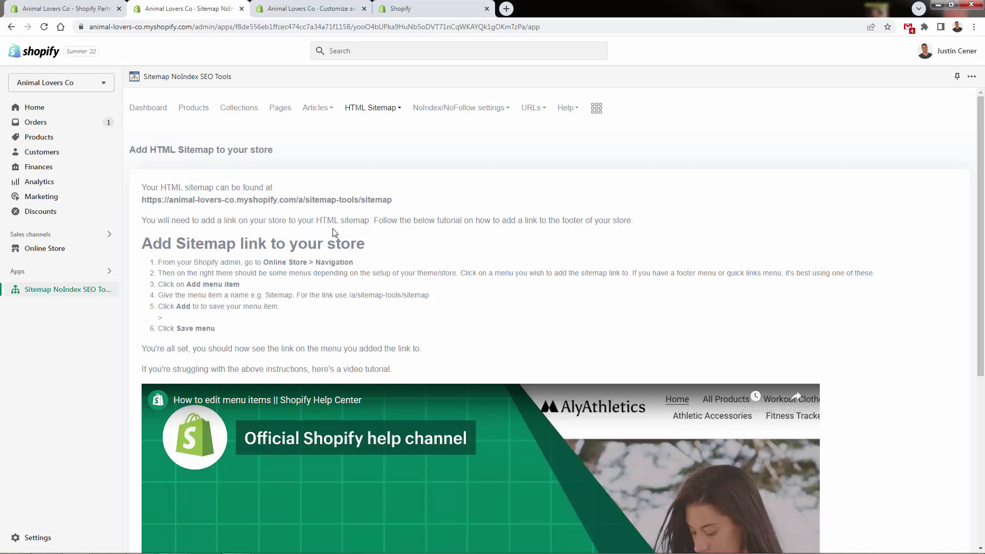
{"action": "scroll", "coordinate": [333, 233], "scroll_direction": "down", "scroll_amount": 2}
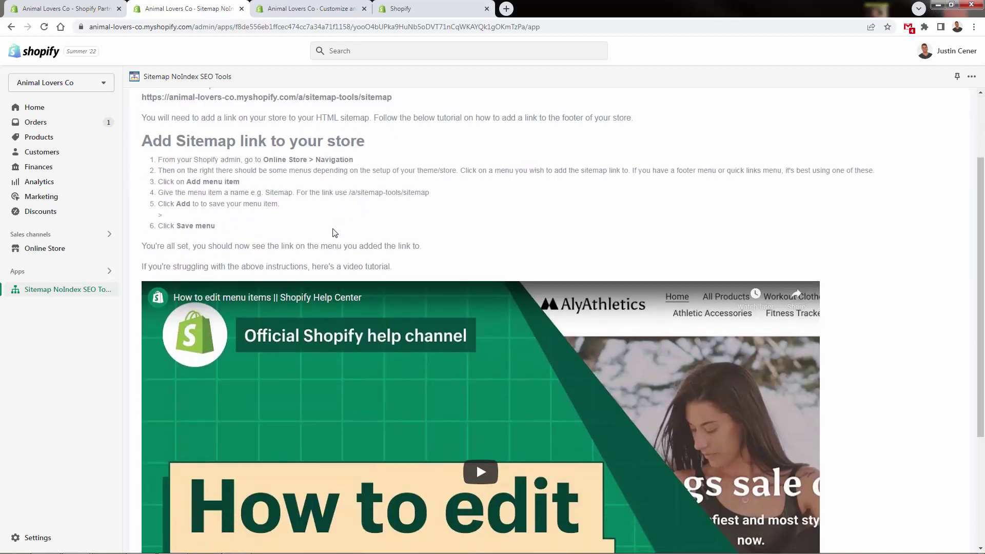
{"action": "left_click_drag", "start_coordinate": [316, 205], "coordinate": [281, 193]}
{"action": "left_click", "coordinate": [266, 192]}
{"action": "scroll", "coordinate": [265, 188], "scroll_direction": "down", "scroll_amount": 4}
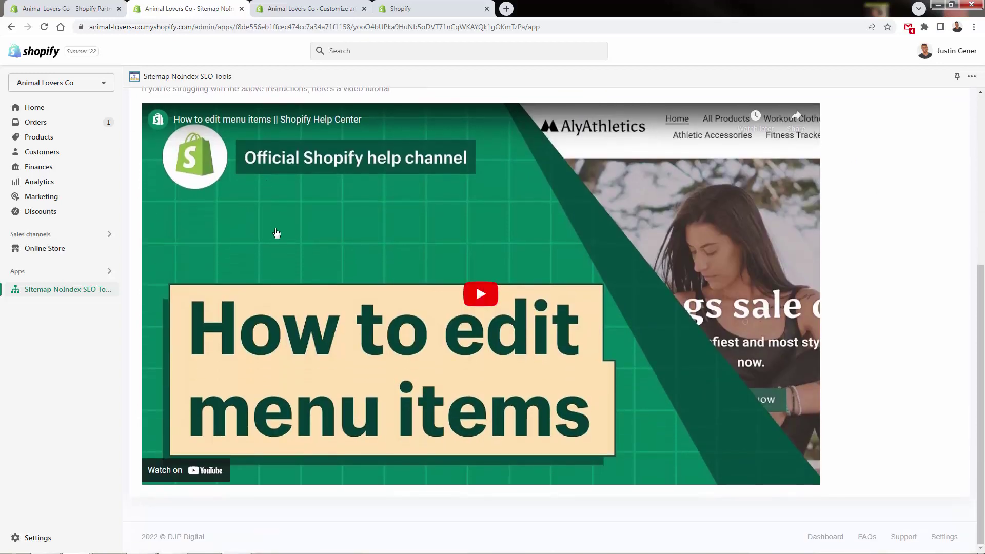
{"action": "scroll", "coordinate": [272, 248], "scroll_direction": "up", "scroll_amount": 6}
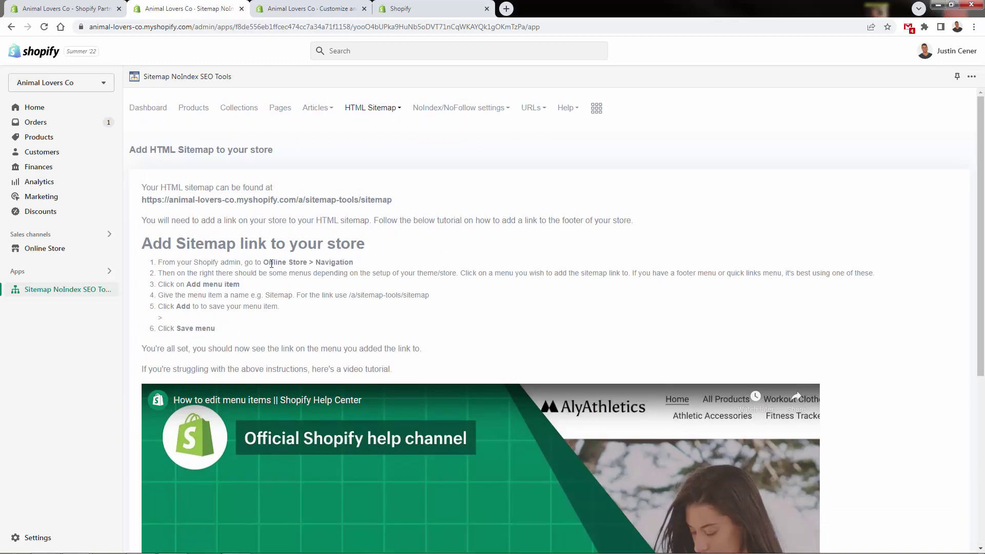
Open Online Store in a new tab and switch to it.
{"action": "right_click", "coordinate": [73, 248]}
{"action": "left_click", "coordinate": [100, 252]}
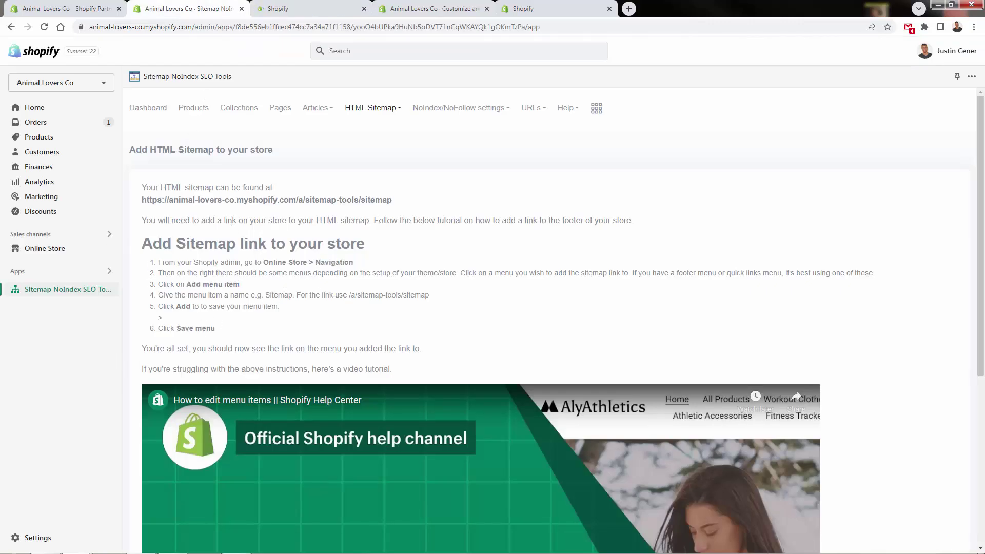
{"action": "triple_click", "coordinate": [259, 201]}
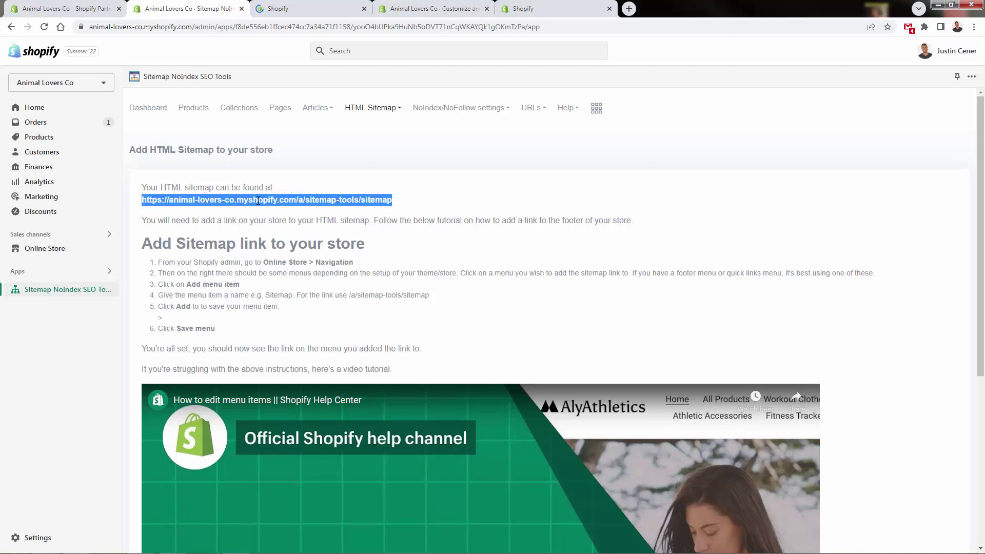
{"action": "left_click", "coordinate": [299, 8]}
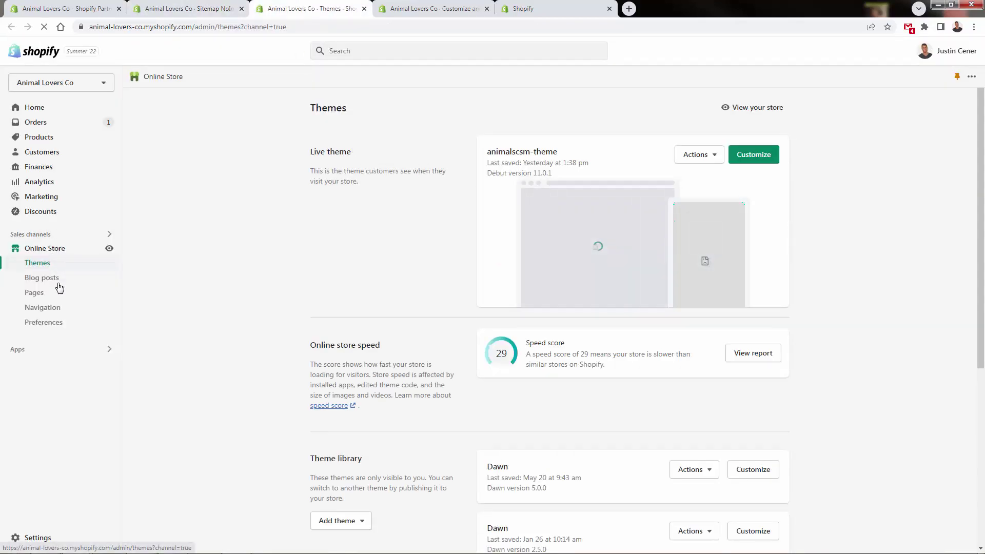
In Navigation, open the Footer menu and start a new item named Sitemap.
{"action": "left_click", "coordinate": [49, 309]}
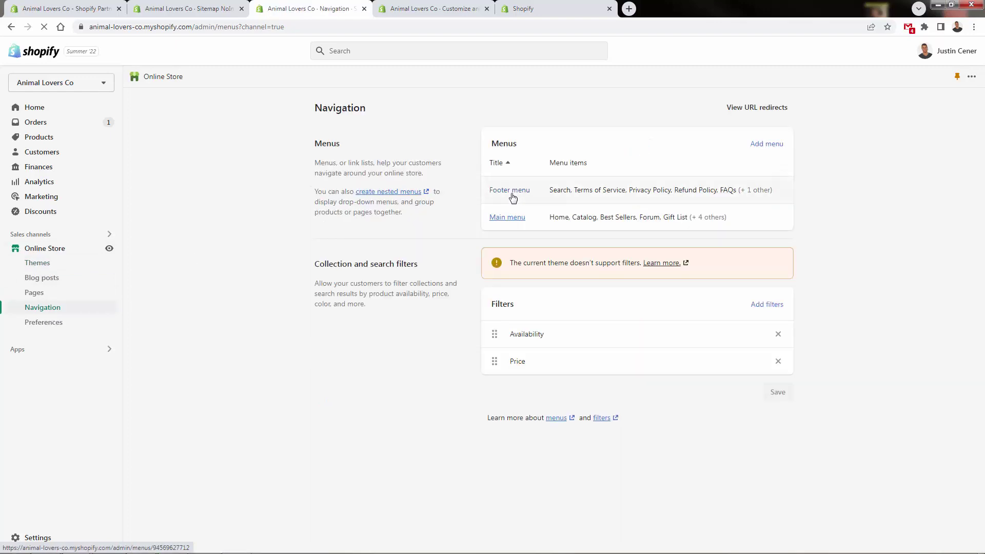
{"action": "left_click", "coordinate": [512, 196]}
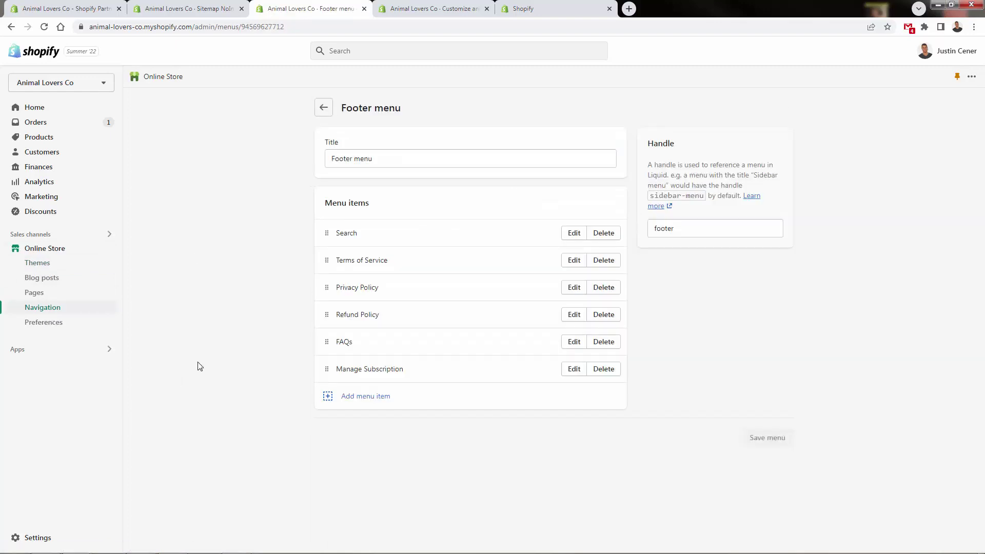
{"action": "left_click", "coordinate": [385, 400]}
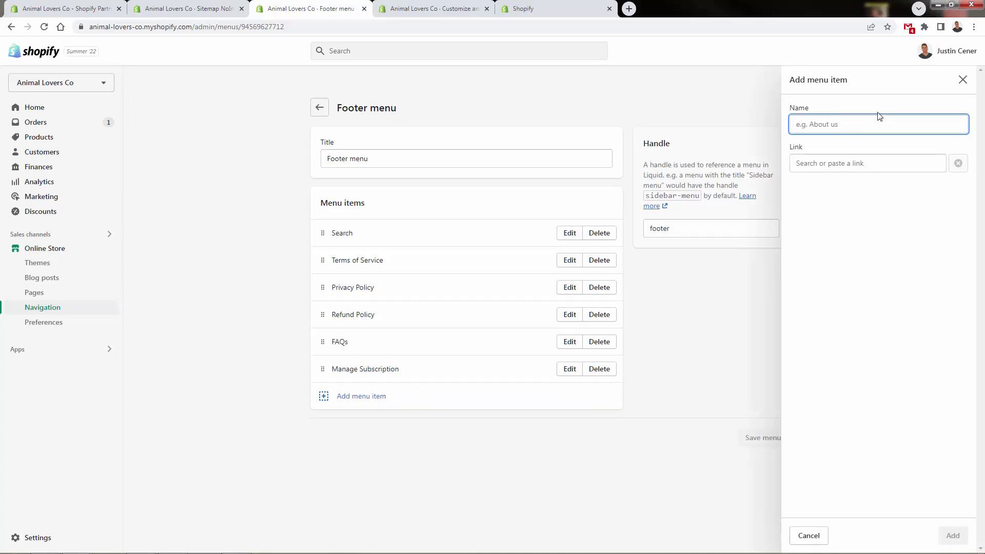
{"action": "type", "text": "Sitemap"}
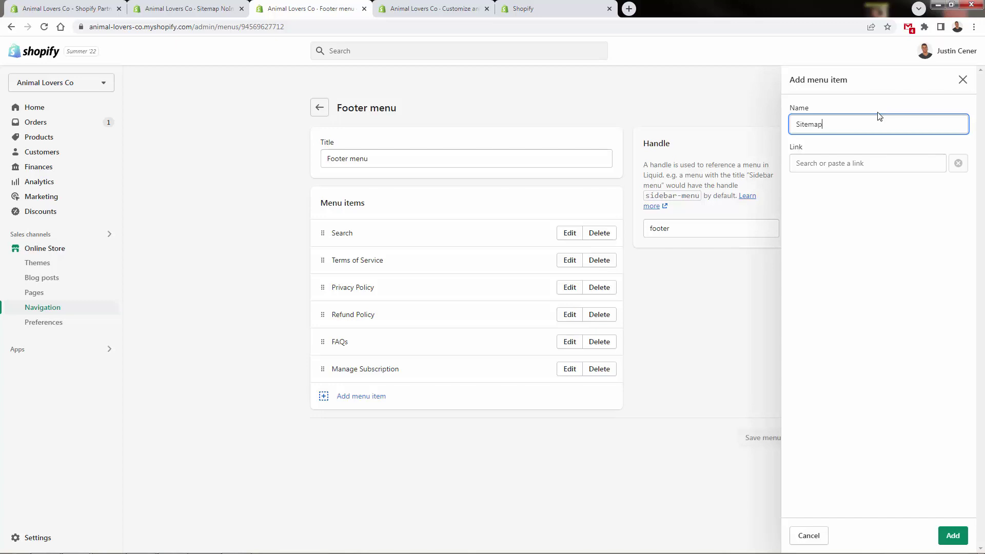
{"action": "left_click", "coordinate": [844, 163]}
{"action": "type", "text": "/a/sitemap-tools/sitemap"}
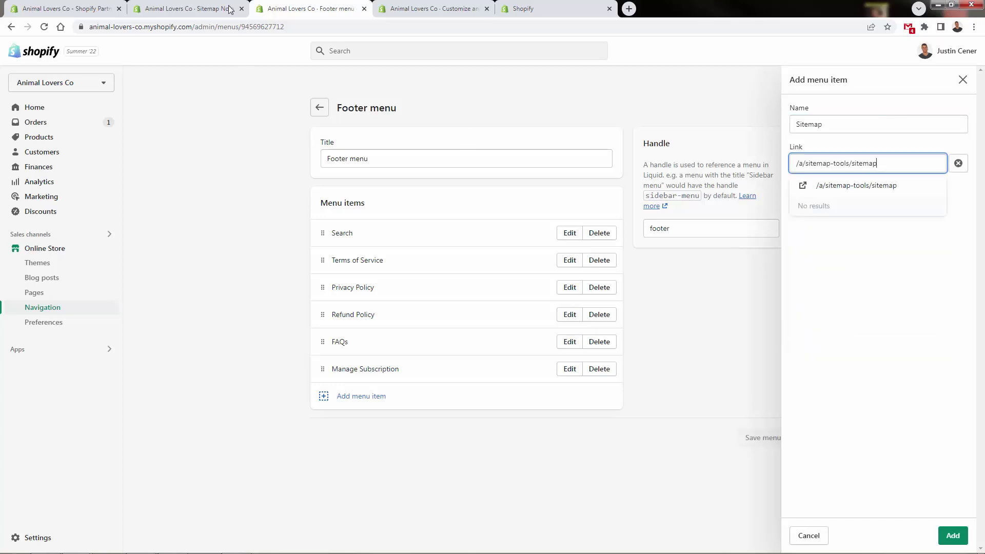
Copy the /a/sitemap-tools/sitemap path from the app's instructions.
{"action": "left_click", "coordinate": [230, 8]}
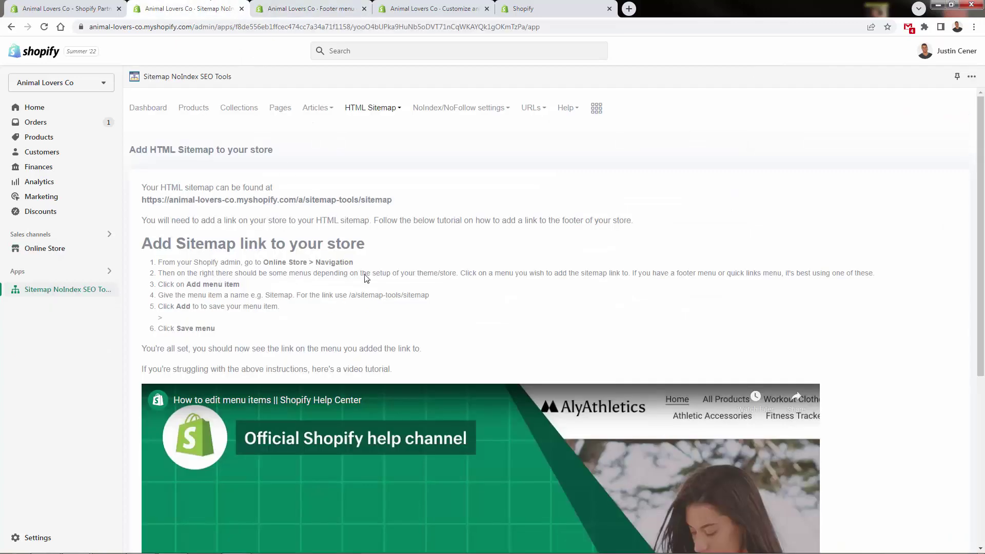
{"action": "left_click_drag", "start_coordinate": [349, 298], "coordinate": [433, 297]}
{"action": "key", "text": "ctrl+c"}
{"action": "left_click", "coordinate": [347, 297]}
{"action": "right_click", "coordinate": [424, 298]}
{"action": "left_click", "coordinate": [435, 305]}
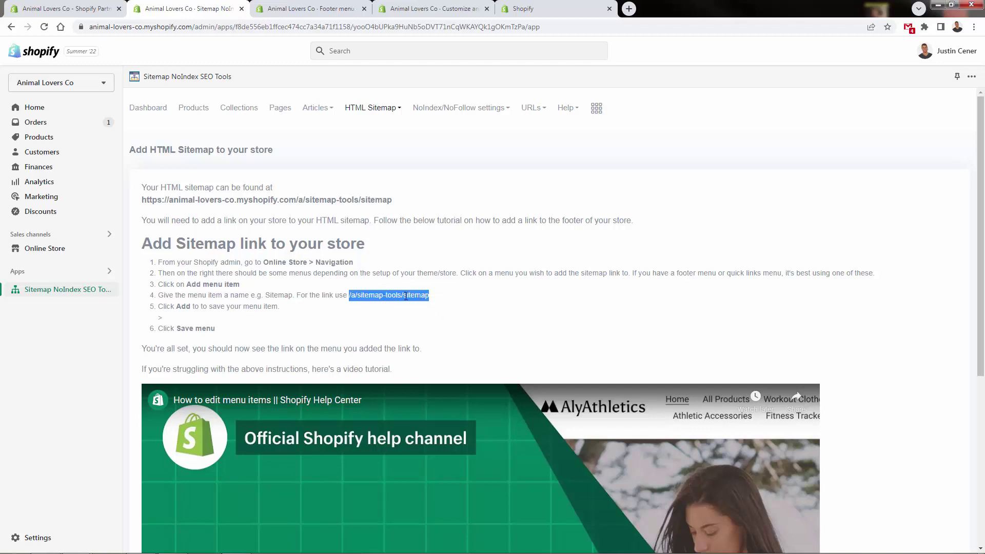
Link the Sitemap item to /a/sitemap-tools/sitemap, add it, and save the Footer menu.
{"action": "left_click", "coordinate": [318, 9]}
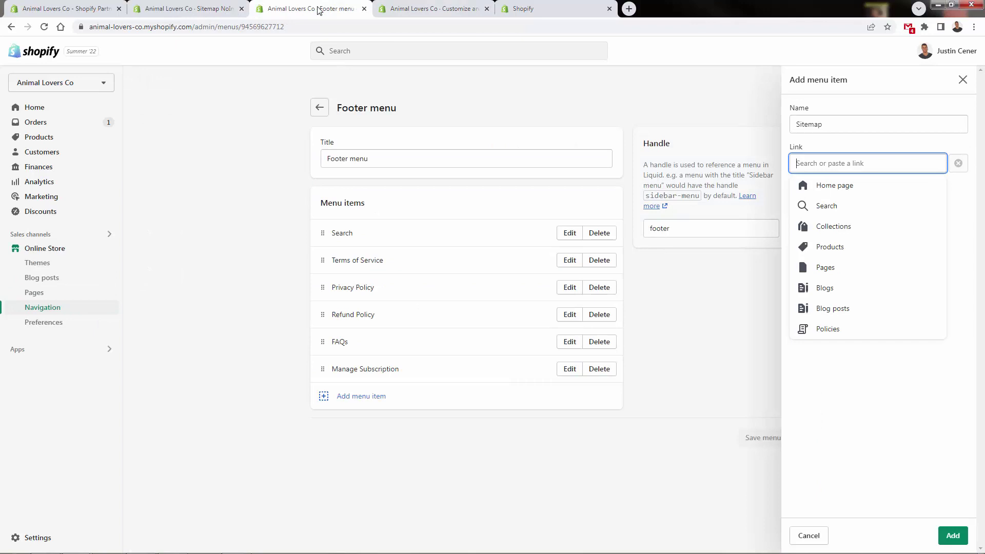
{"action": "key", "text": "ctrl+v"}
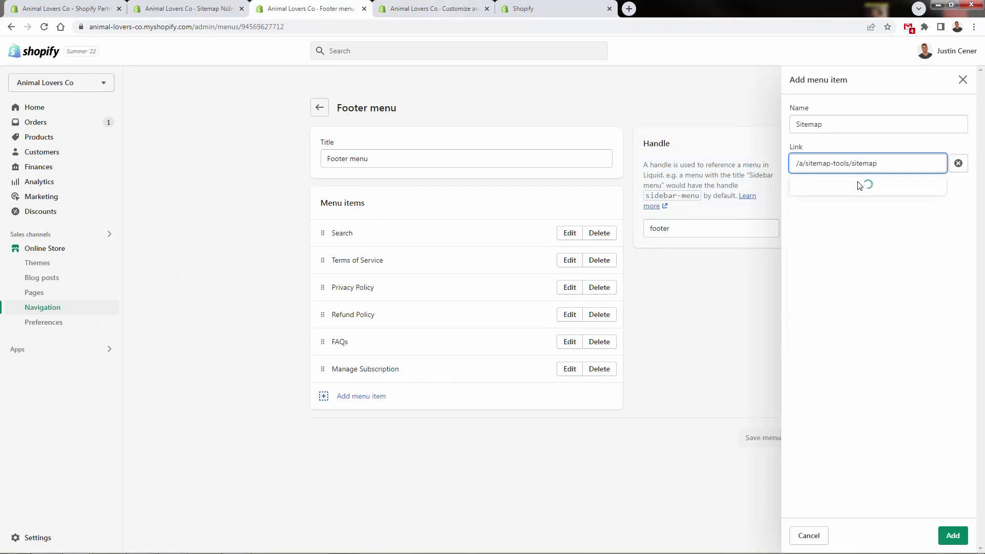
{"action": "left_click", "coordinate": [844, 186]}
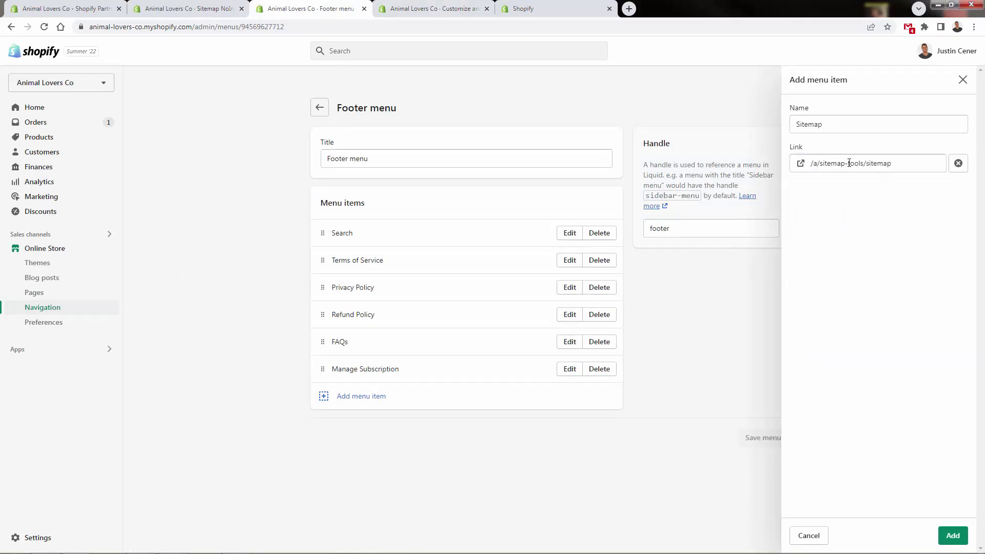
{"action": "left_click", "coordinate": [953, 535]}
{"action": "left_click", "coordinate": [764, 465]}
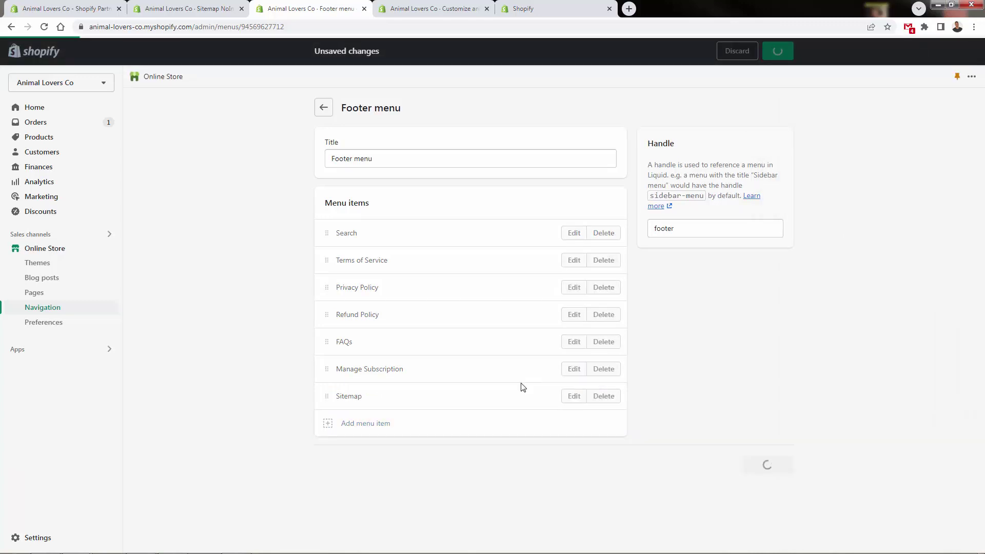
Open the live storefront and check the footer for the new Sitemap link.
{"action": "left_click", "coordinate": [109, 248]}
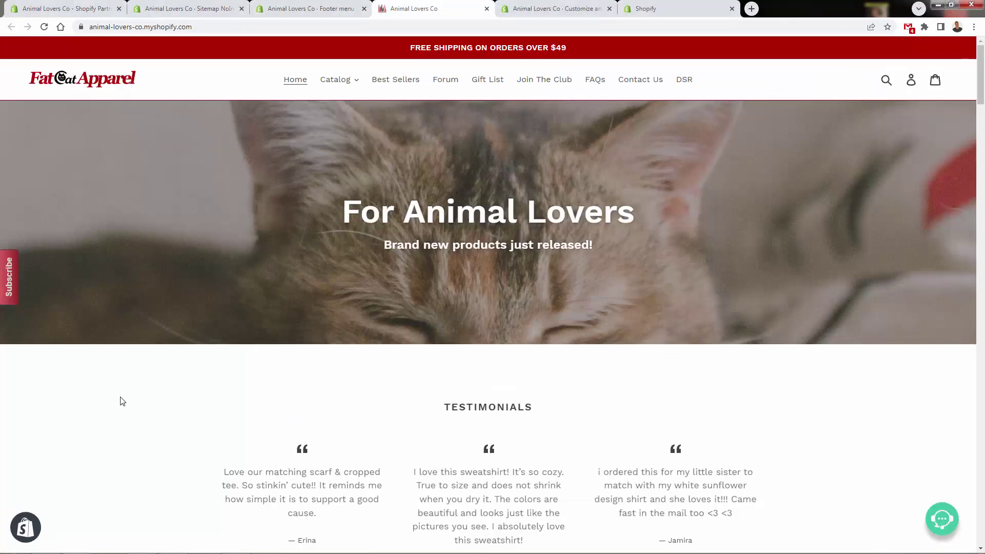
{"action": "scroll", "coordinate": [93, 381], "scroll_direction": "down", "scroll_amount": 20}
{"action": "scroll", "coordinate": [102, 385], "scroll_direction": "down", "scroll_amount": 15}
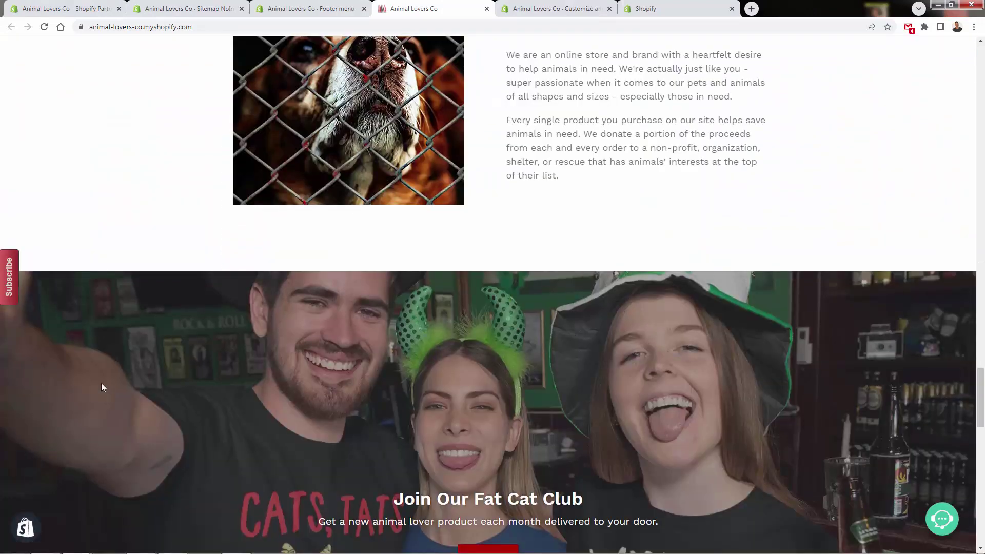
{"action": "scroll", "coordinate": [125, 383], "scroll_direction": "up", "scroll_amount": 9}
{"action": "scroll", "coordinate": [124, 383], "scroll_direction": "up", "scroll_amount": 2}
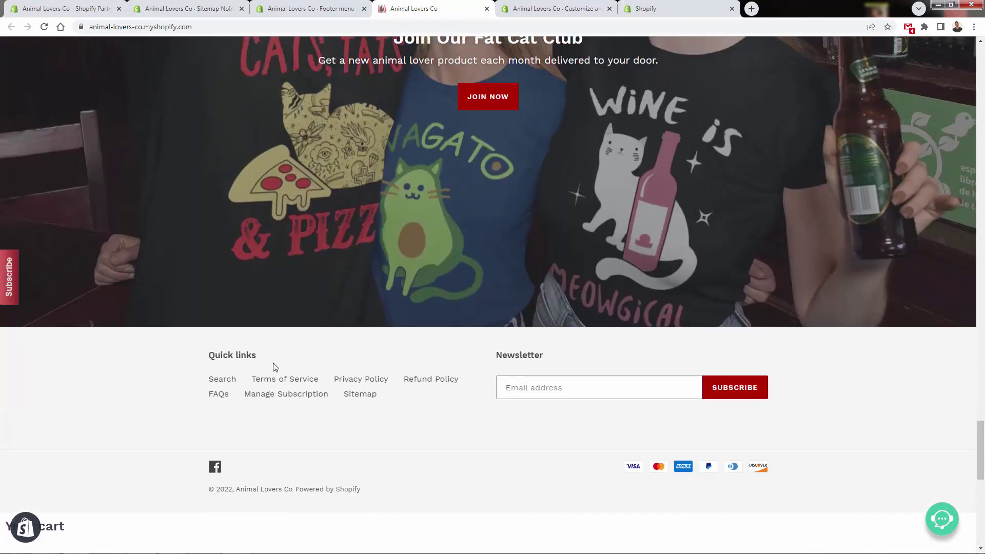
Follow the footer Sitemap link and browse the page listing products and collections.
{"action": "left_click", "coordinate": [348, 396]}
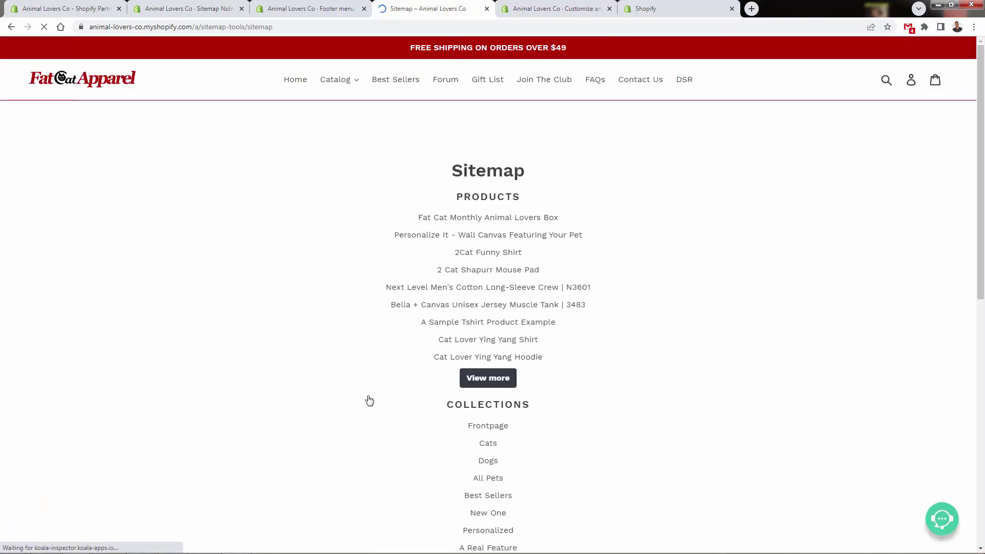
{"action": "scroll", "coordinate": [516, 273], "scroll_direction": "down", "scroll_amount": 1}
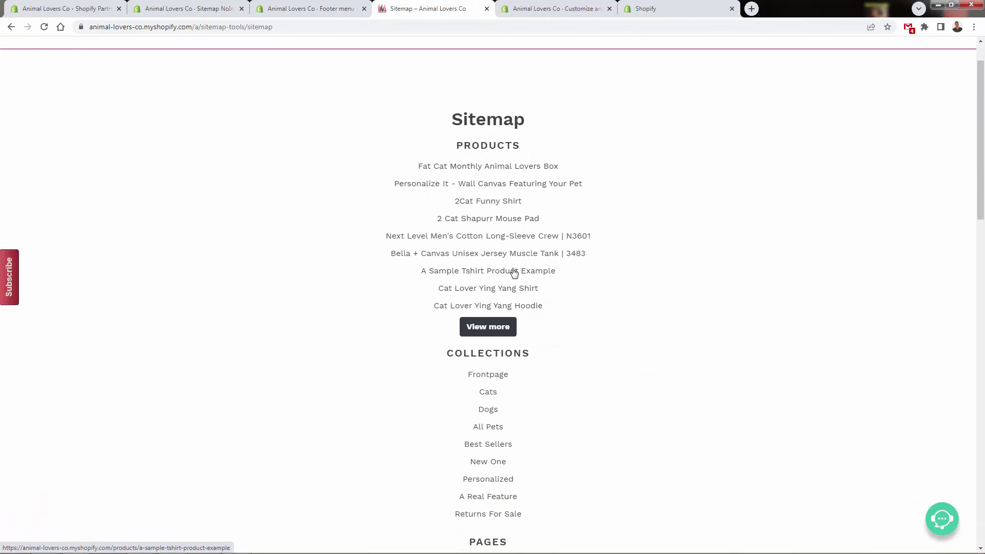
{"action": "scroll", "coordinate": [513, 273], "scroll_direction": "down", "scroll_amount": 3}
{"action": "scroll", "coordinate": [514, 272], "scroll_direction": "up", "scroll_amount": 4}
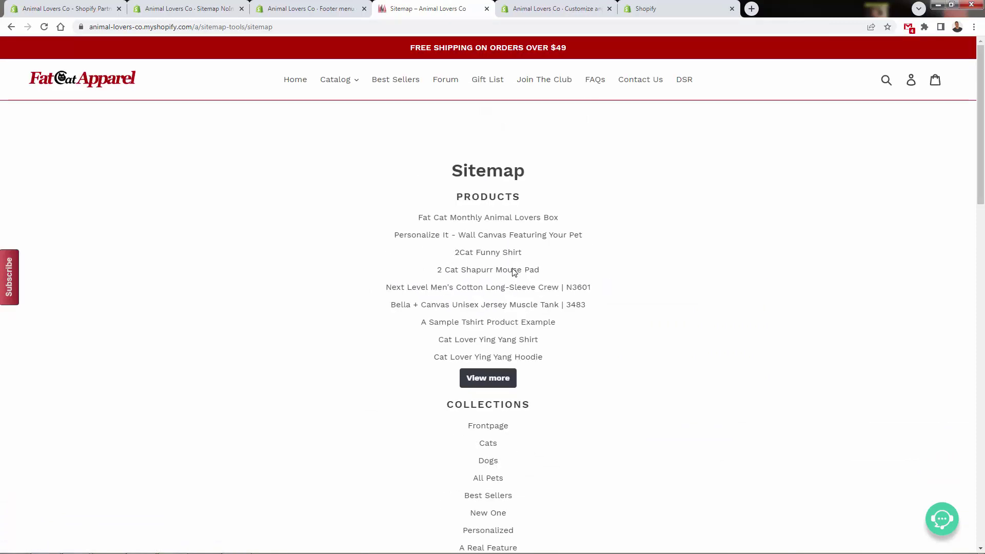
{"action": "scroll", "coordinate": [488, 215], "scroll_direction": "down", "scroll_amount": 7}
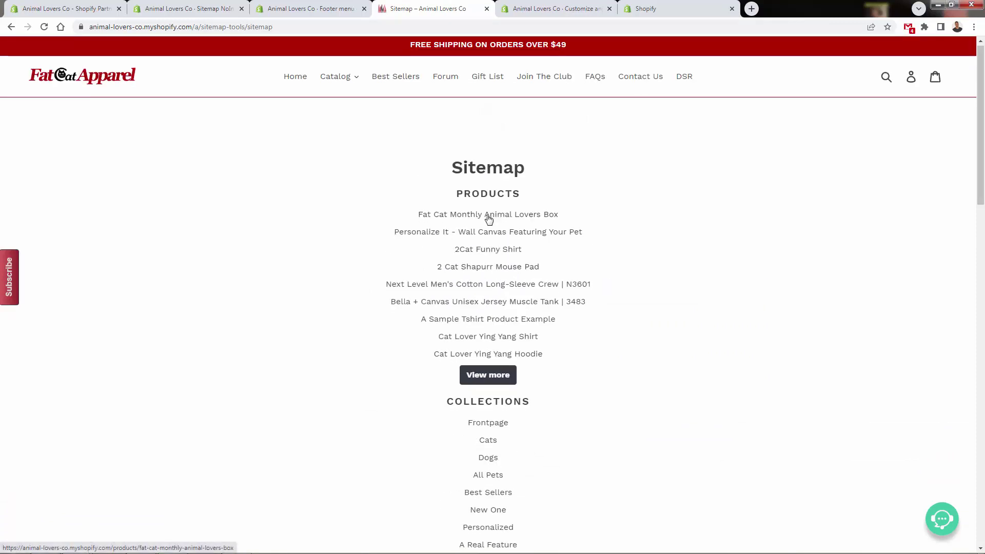
{"action": "scroll", "coordinate": [480, 238], "scroll_direction": "down", "scroll_amount": 3}
{"action": "scroll", "coordinate": [480, 242], "scroll_direction": "up", "scroll_amount": 10}
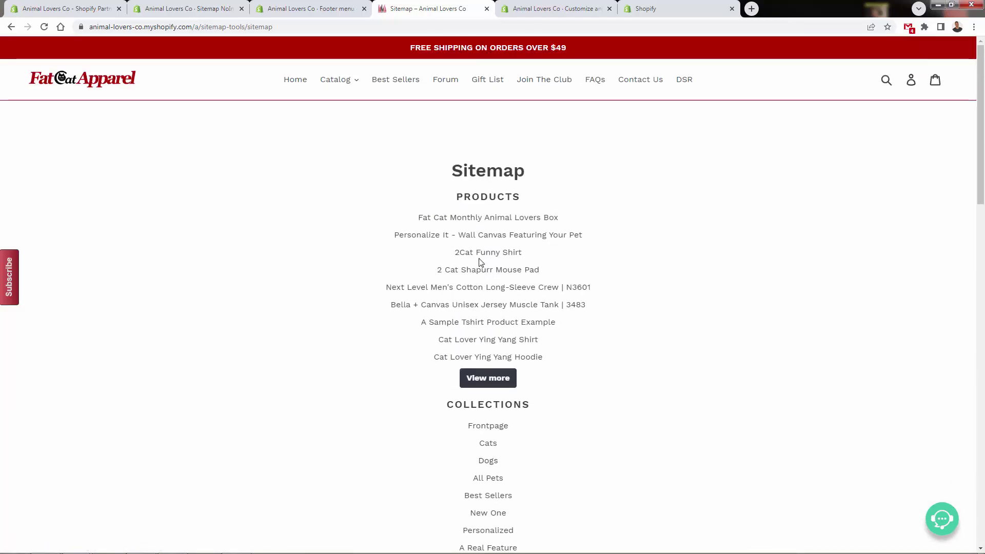
Return to the sitemap app's tab and go back to its App Setup Steps dashboard.
{"action": "left_click", "coordinate": [311, 8]}
{"action": "left_click", "coordinate": [230, 3]}
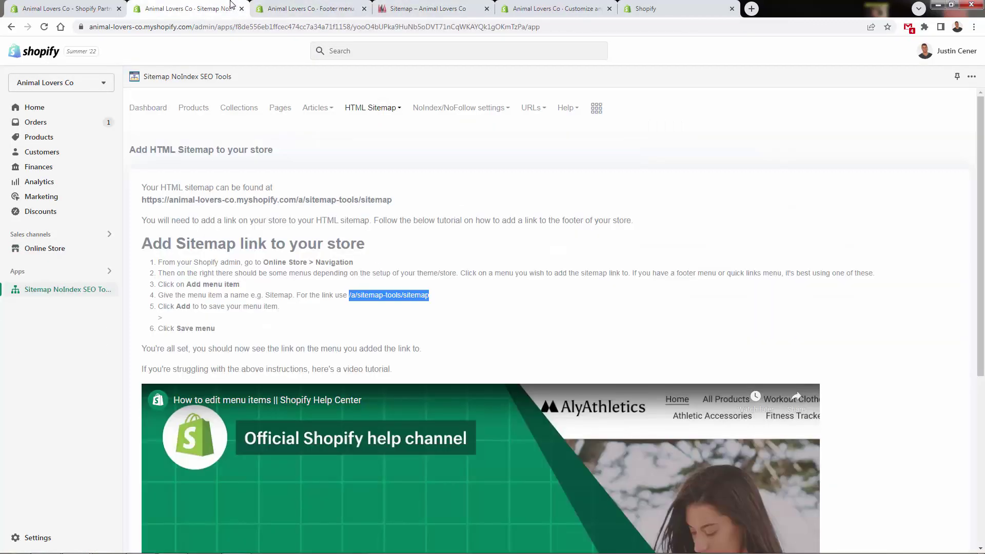
{"action": "left_click", "coordinate": [229, 224]}
{"action": "scroll", "coordinate": [229, 224], "scroll_direction": "down", "scroll_amount": 5}
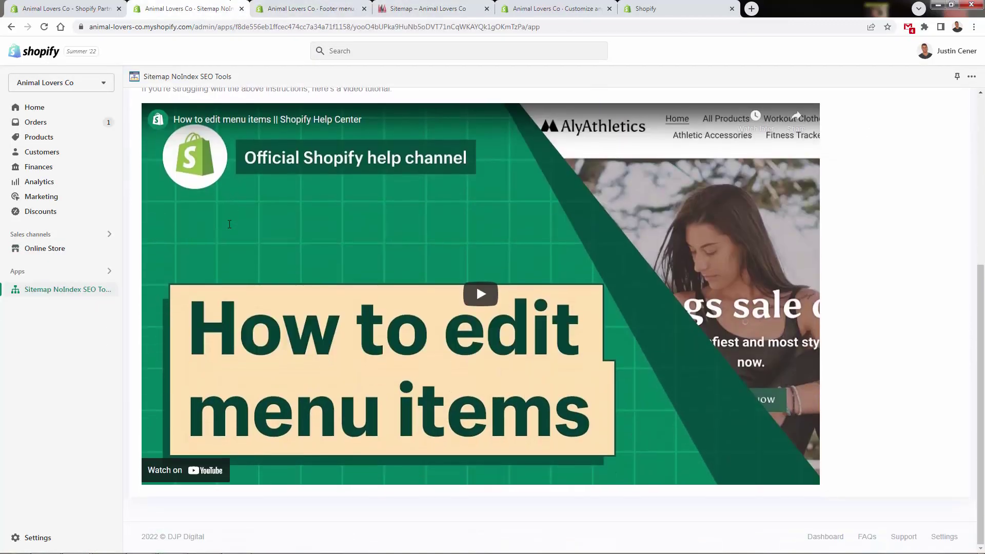
{"action": "scroll", "coordinate": [230, 225], "scroll_direction": "up", "scroll_amount": 5}
{"action": "right_click", "coordinate": [195, 191]}
{"action": "left_click", "coordinate": [213, 195]}
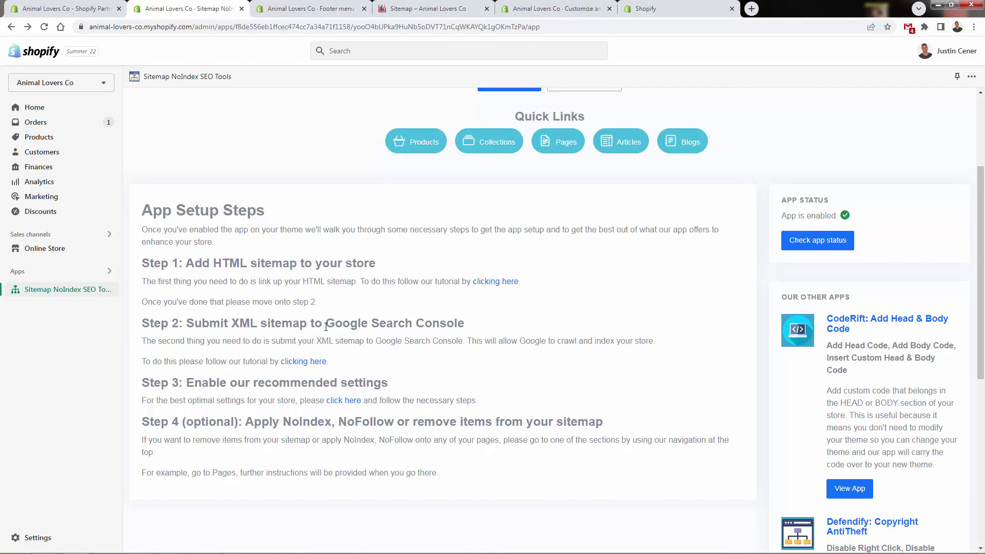
Open the Submit XML sitemap guide and select the XML sitemap address.
{"action": "left_click", "coordinate": [316, 365]}
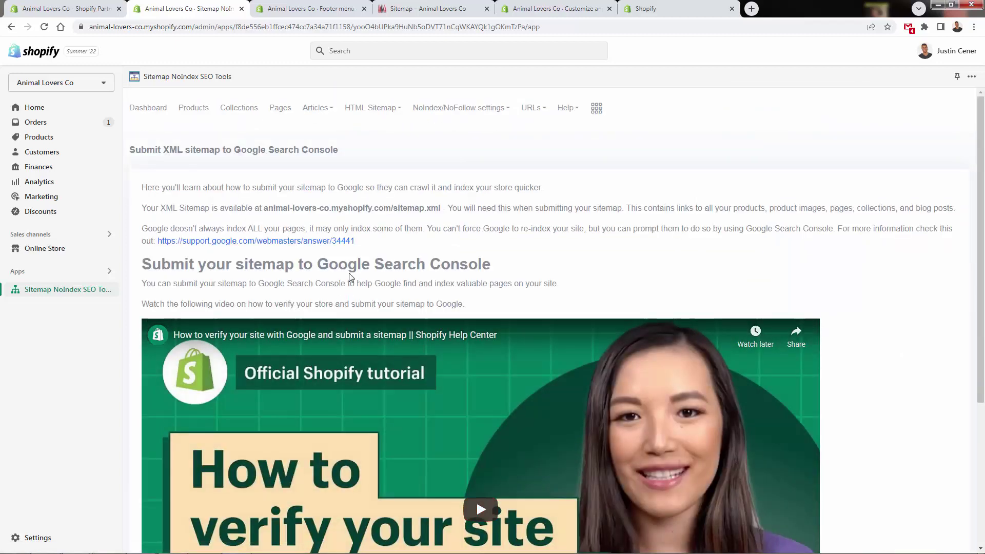
{"action": "scroll", "coordinate": [348, 290], "scroll_direction": "down", "scroll_amount": 1}
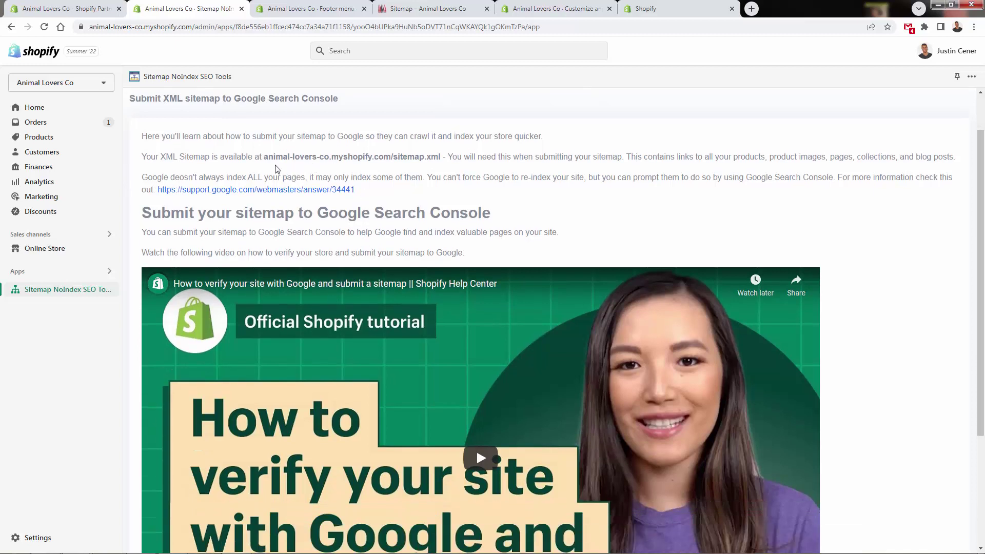
{"action": "left_click_drag", "start_coordinate": [264, 159], "coordinate": [441, 156]}
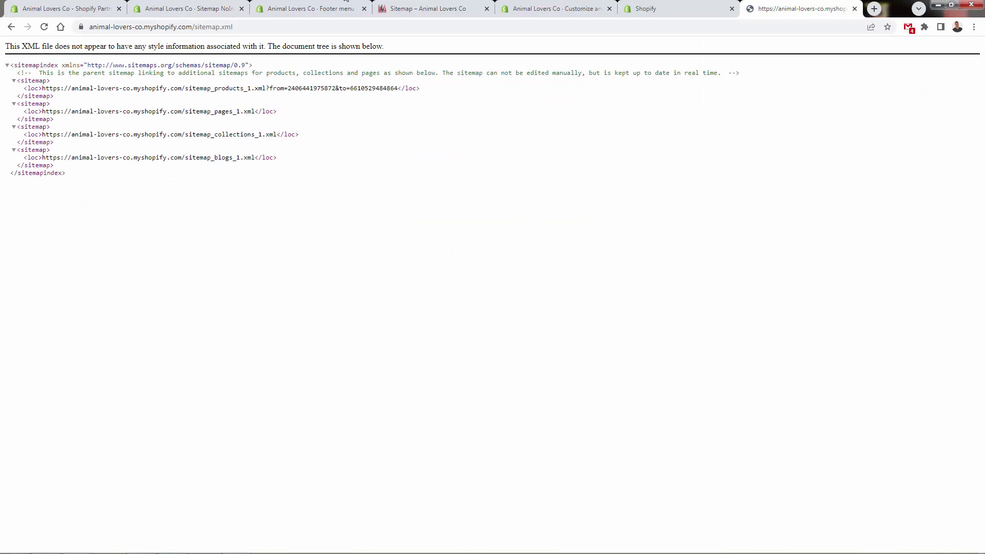
Finish reading the Google Search Console instructions and go back to the app dashboard.
{"action": "left_click", "coordinate": [199, 6]}
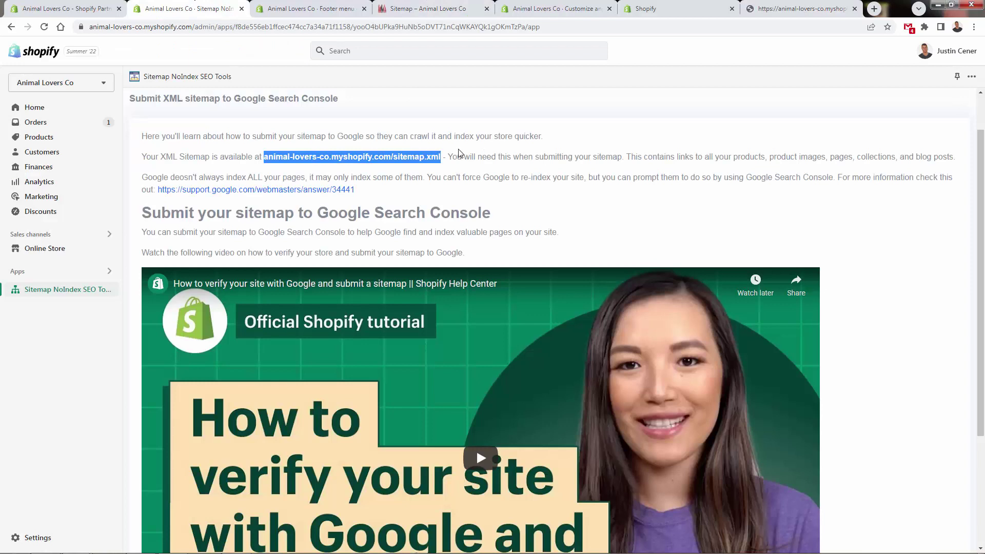
{"action": "scroll", "coordinate": [282, 194], "scroll_direction": "down", "scroll_amount": 2}
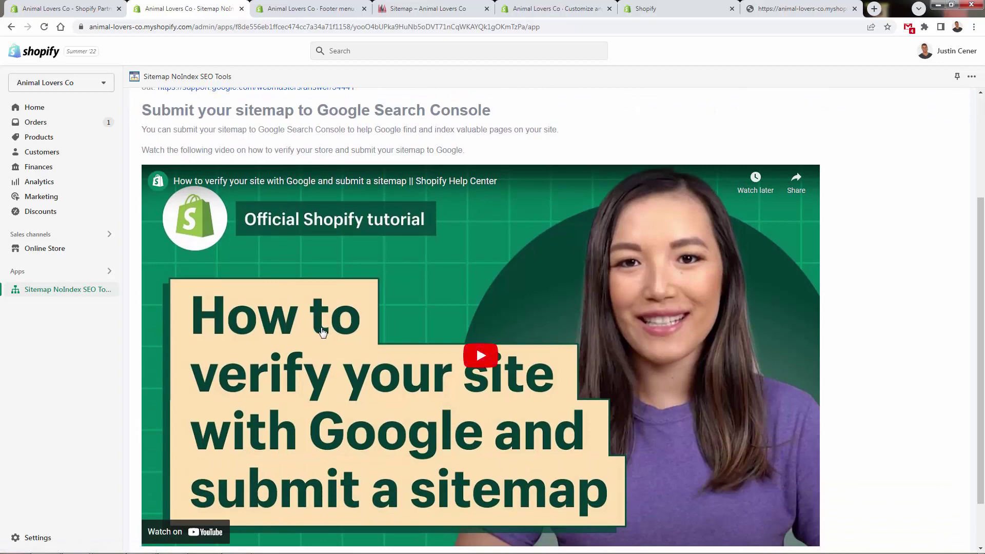
{"action": "scroll", "coordinate": [322, 332], "scroll_direction": "up", "scroll_amount": 3}
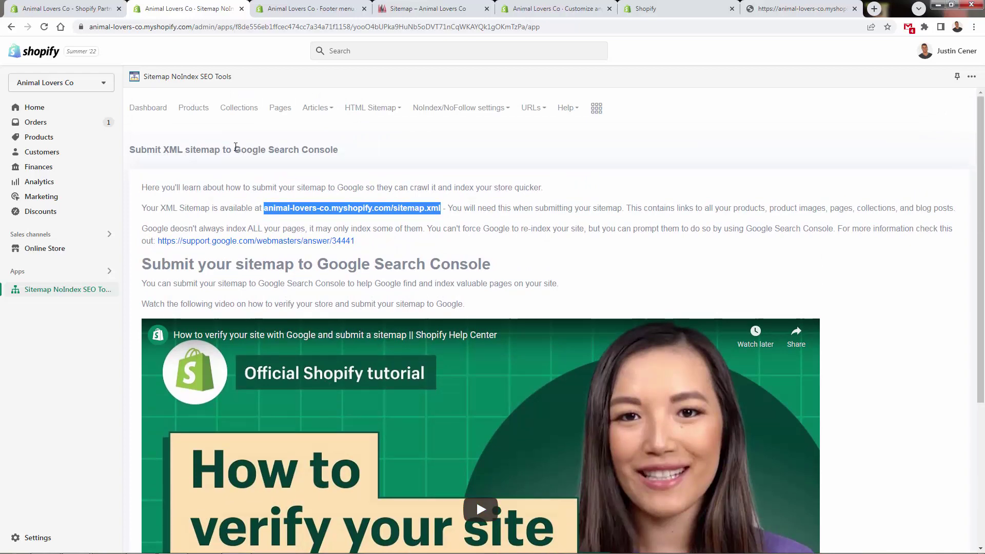
{"action": "left_click_drag", "start_coordinate": [234, 150], "coordinate": [339, 151]}
{"action": "left_click", "coordinate": [357, 157]}
{"action": "right_click", "coordinate": [357, 157]}
{"action": "left_click", "coordinate": [366, 161]}
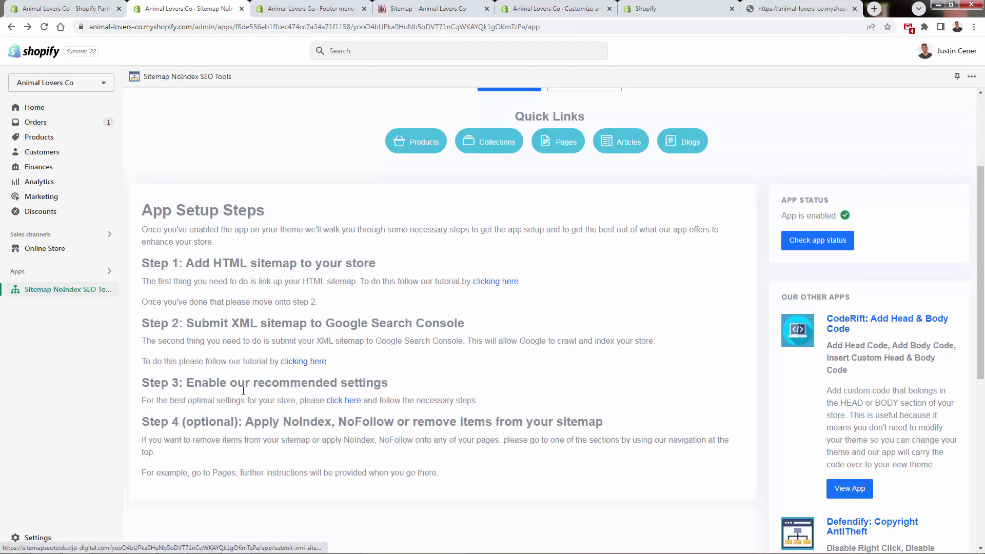
Open the Step 3 recommended settings guide, then the Special Pages NoIndex/NoFollow settings.
{"action": "left_click_drag", "start_coordinate": [187, 384], "coordinate": [304, 389]}
{"action": "left_click", "coordinate": [304, 389]}
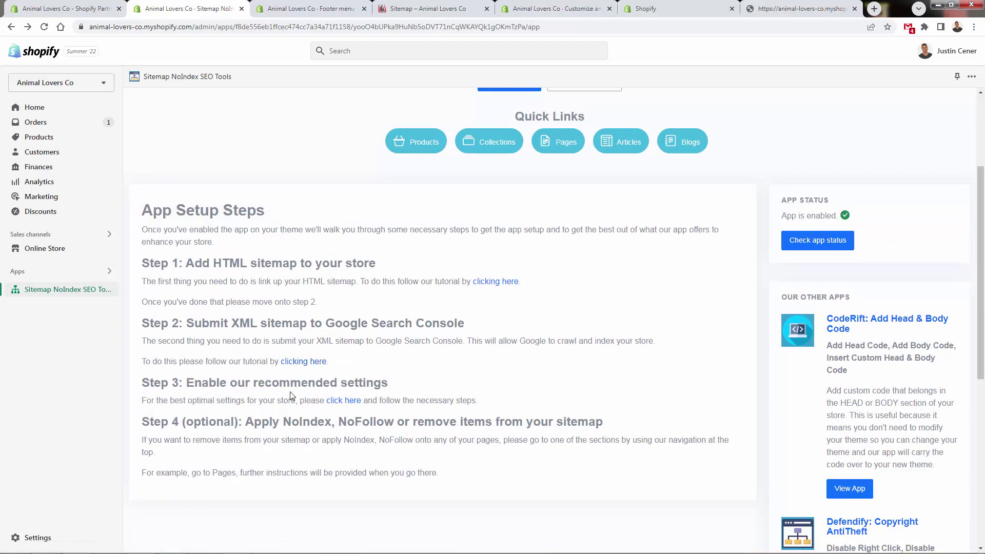
{"action": "left_click", "coordinate": [344, 401]}
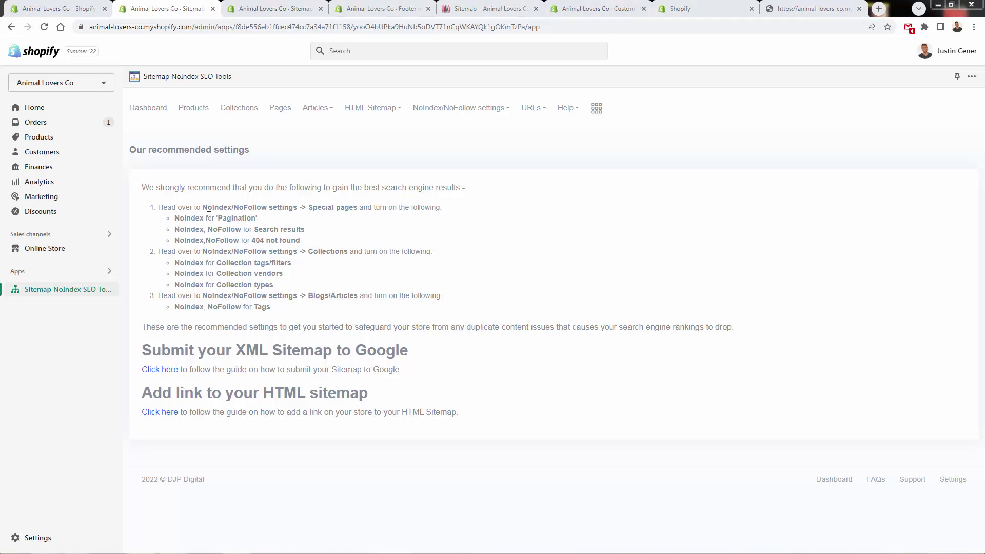
{"action": "left_click", "coordinate": [468, 107]}
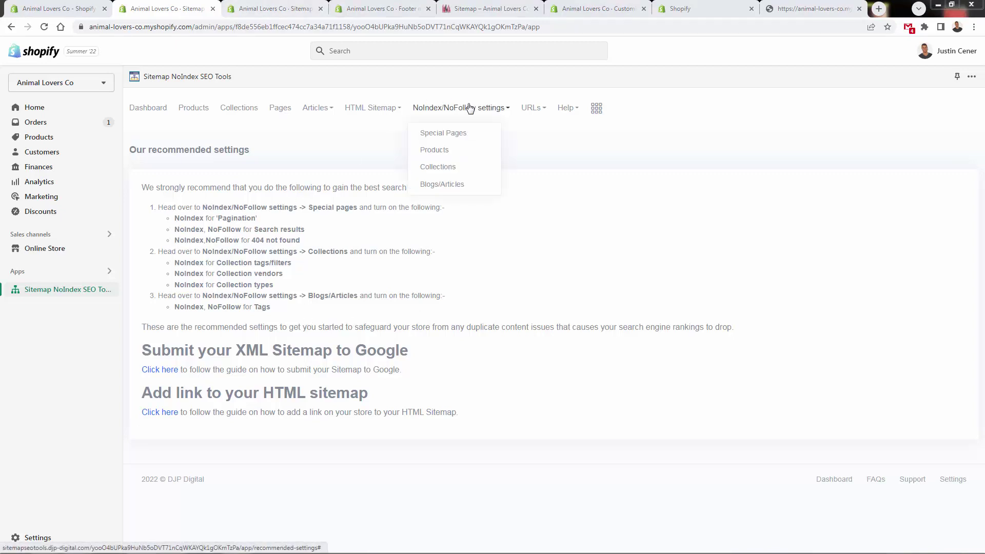
{"action": "left_click", "coordinate": [456, 133]}
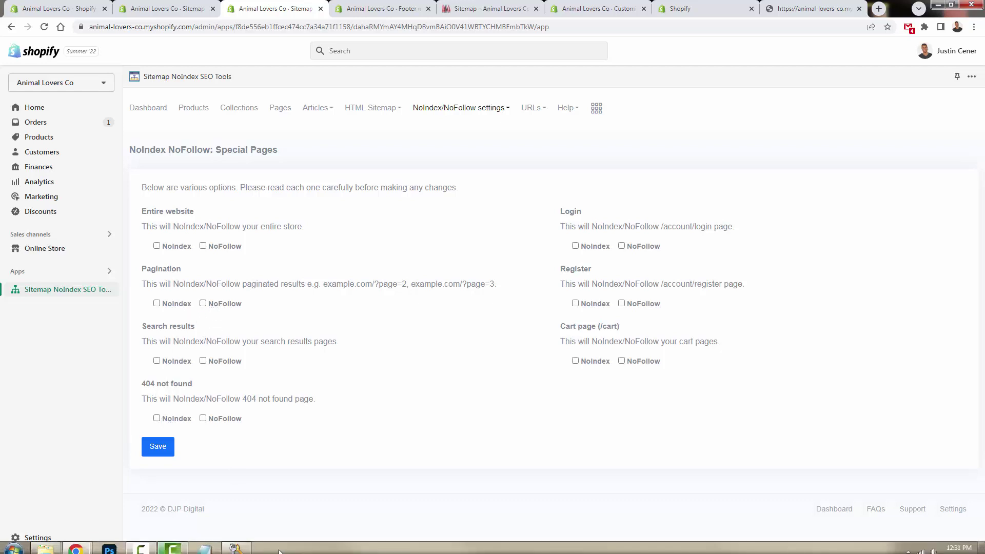
Check the guide's Pagination recommendation and enable NoIndex for Pagination.
{"action": "left_click", "coordinate": [165, 7]}
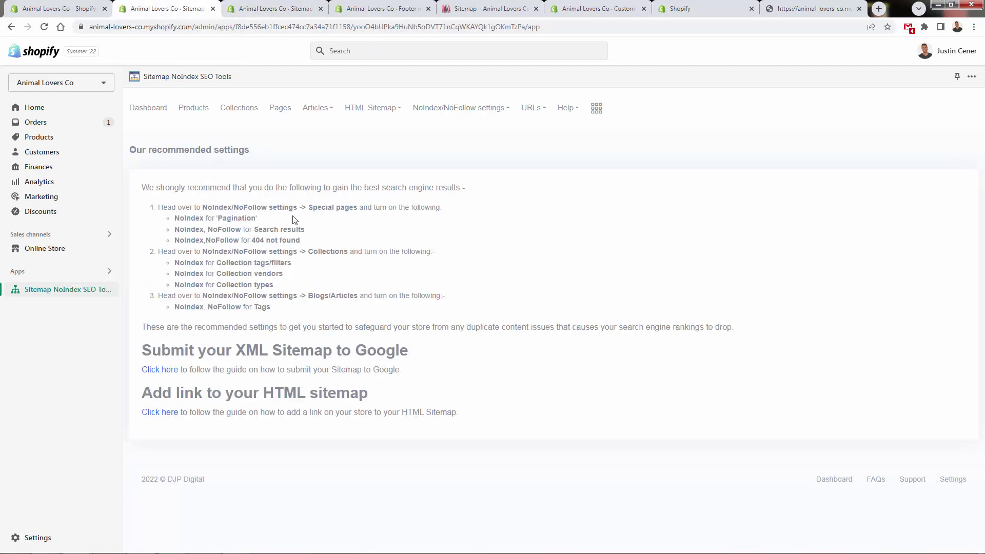
{"action": "left_click_drag", "start_coordinate": [175, 218], "coordinate": [247, 218]}
{"action": "left_click", "coordinate": [247, 217]}
{"action": "left_click", "coordinate": [272, 8]}
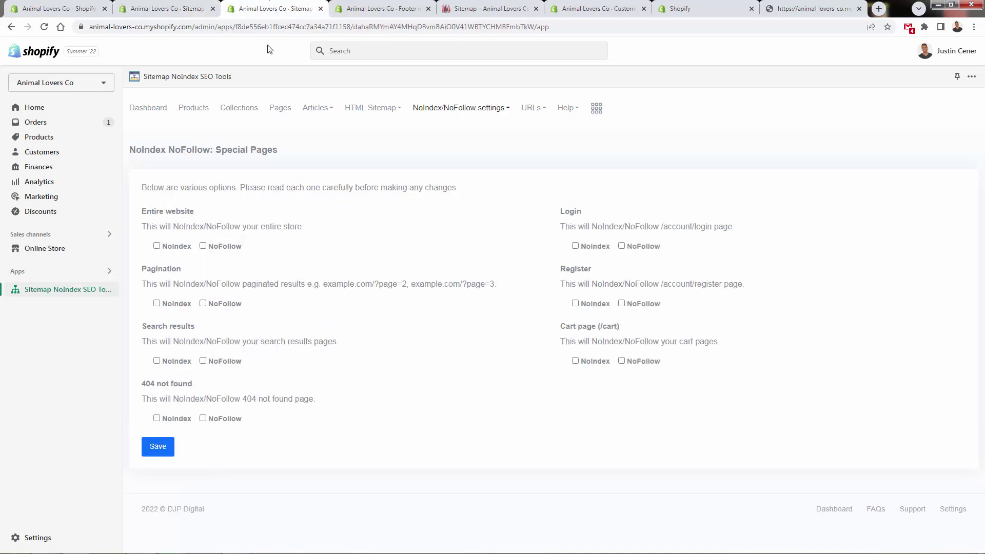
{"action": "left_click", "coordinate": [157, 303]}
Enable NoIndex and NoFollow for Search results and 404 not found, then save.
{"action": "left_click", "coordinate": [169, 9]}
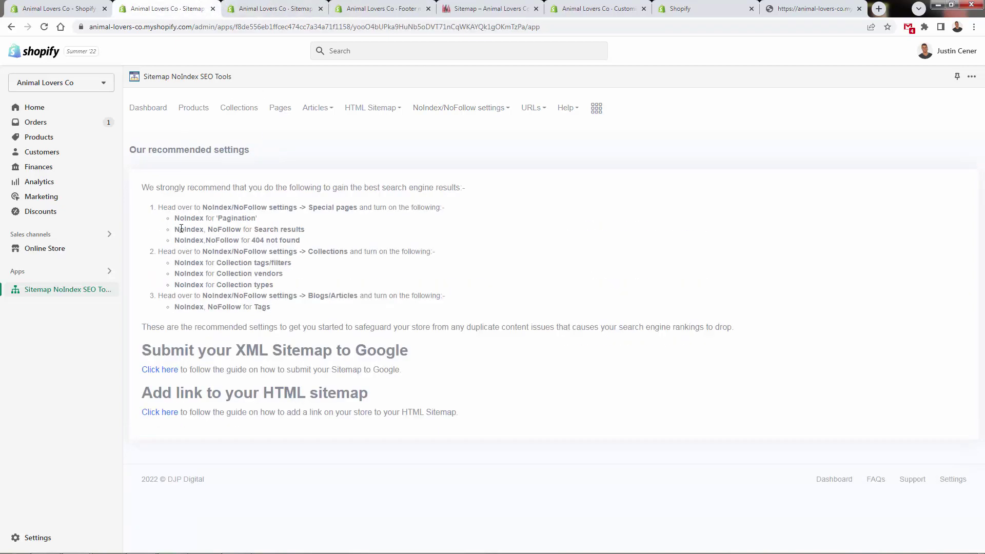
{"action": "left_click", "coordinate": [283, 6]}
{"action": "left_click", "coordinate": [157, 361]}
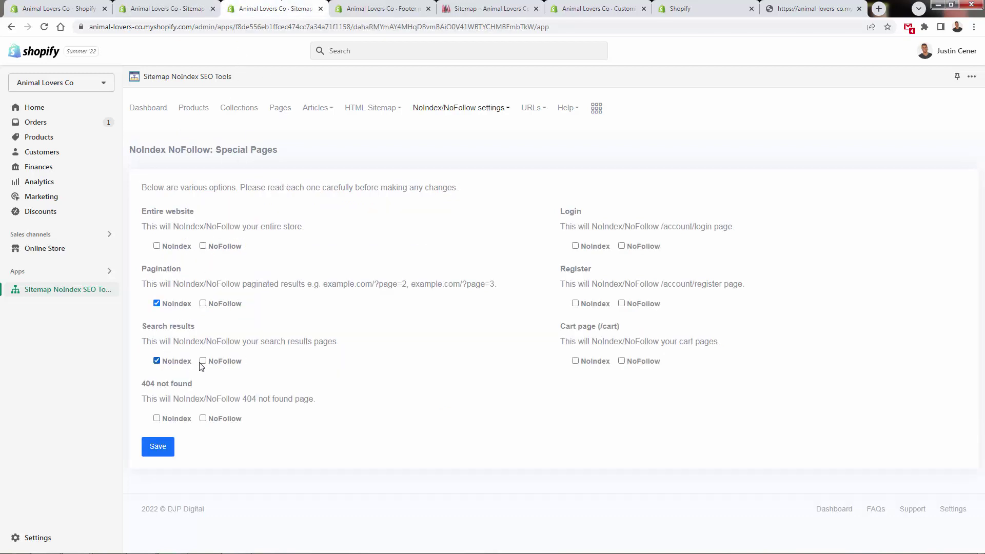
{"action": "left_click", "coordinate": [202, 361]}
{"action": "left_click", "coordinate": [157, 418]}
{"action": "left_click", "coordinate": [203, 419]}
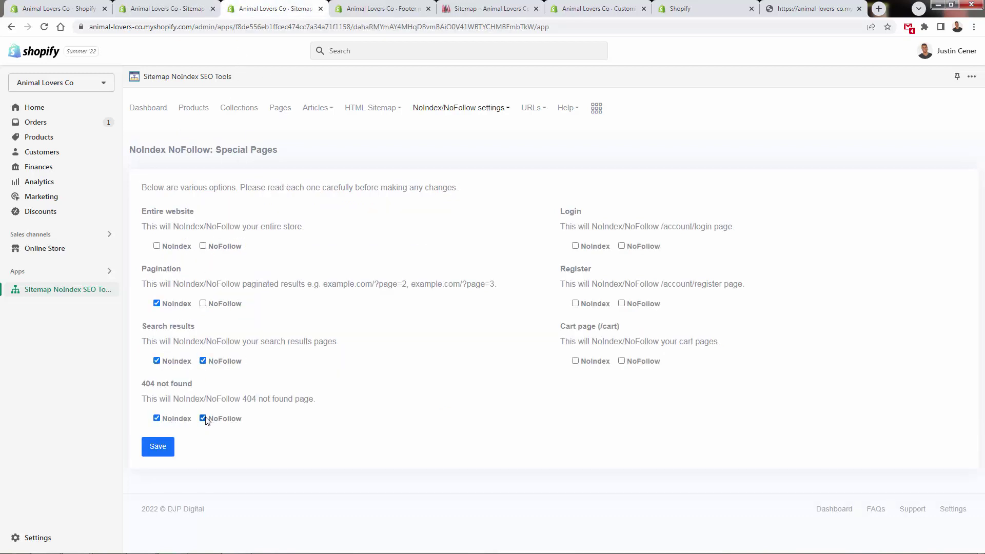
{"action": "left_click", "coordinate": [158, 452]}
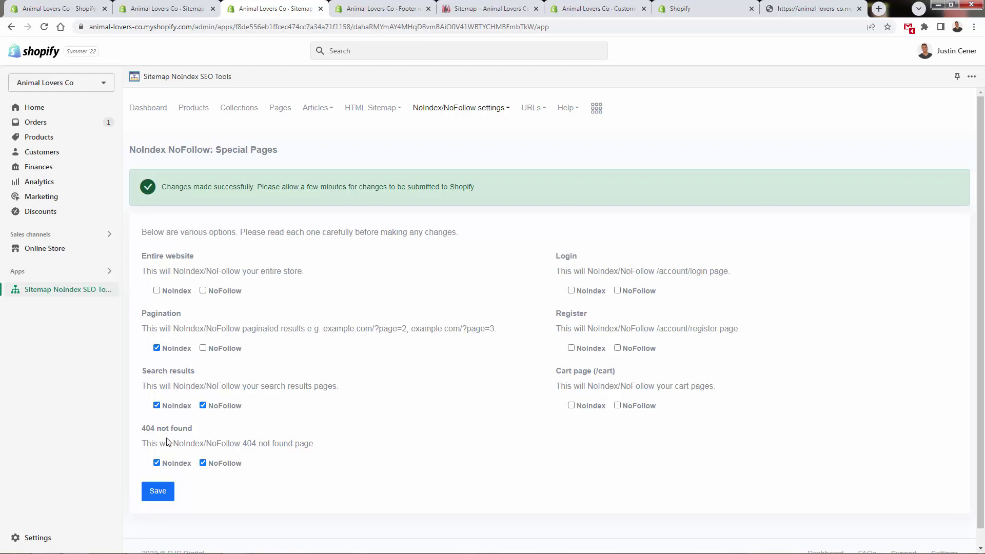
Open the Collections NoIndex/NoFollow settings and review the guide's three Collections recommendations.
{"action": "left_click", "coordinate": [471, 116]}
{"action": "left_click", "coordinate": [470, 157]}
{"action": "key", "text": "ctrl+shift+Tab"}
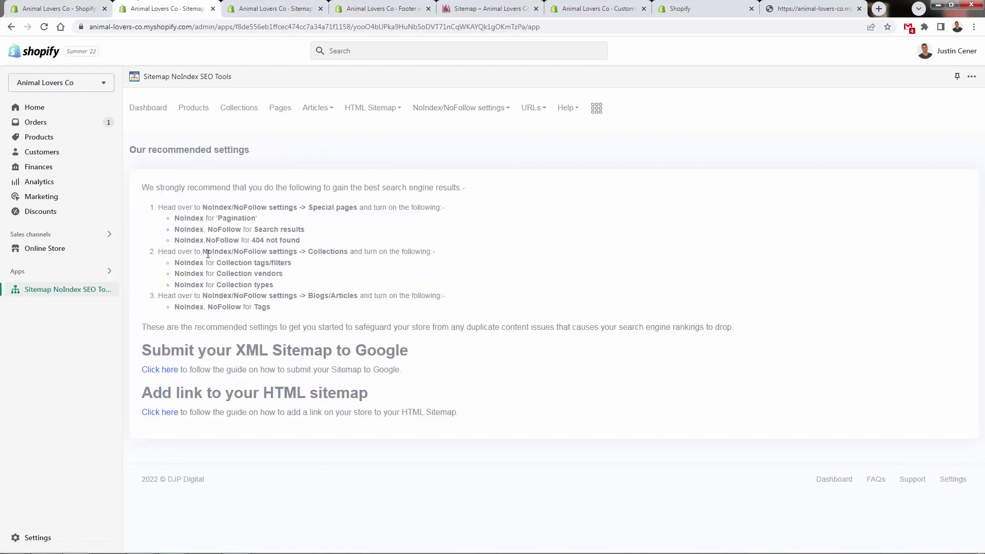
{"action": "left_click", "coordinate": [278, 8]}
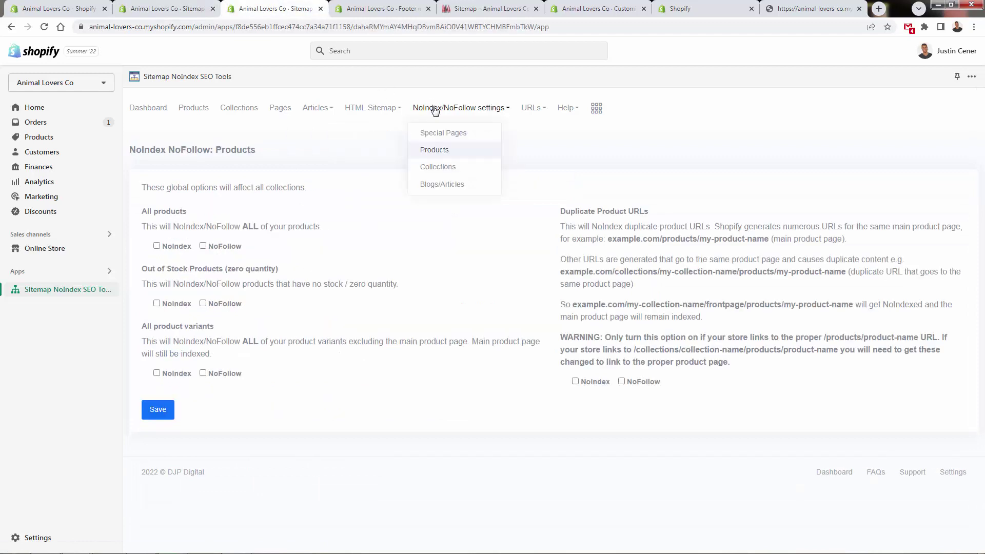
{"action": "left_click", "coordinate": [438, 163]}
{"action": "left_click", "coordinate": [160, 5]}
{"action": "left_click_drag", "start_coordinate": [158, 251], "coordinate": [288, 251]}
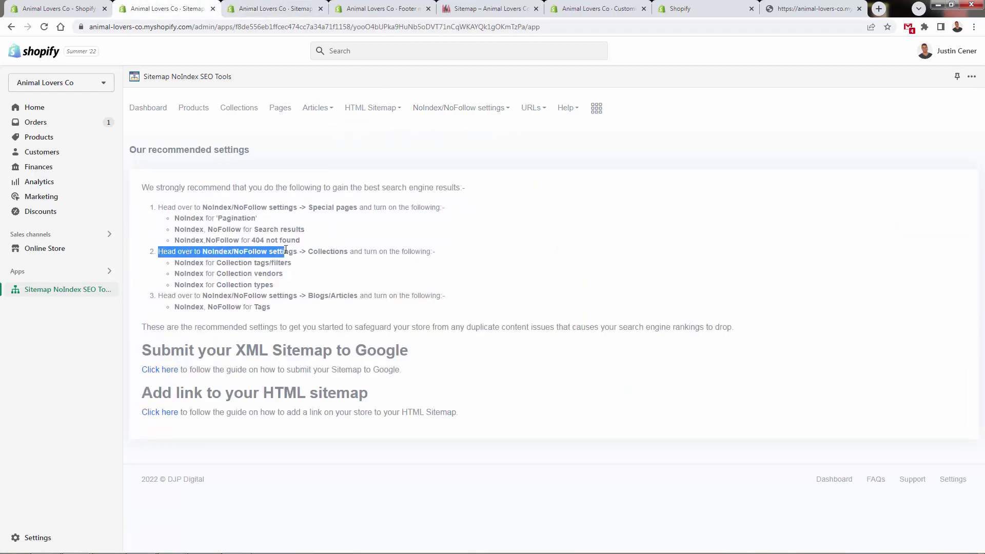
{"action": "left_click", "coordinate": [391, 252]}
{"action": "double_click", "coordinate": [328, 252]}
{"action": "left_click_drag", "start_coordinate": [174, 263], "coordinate": [286, 290]}
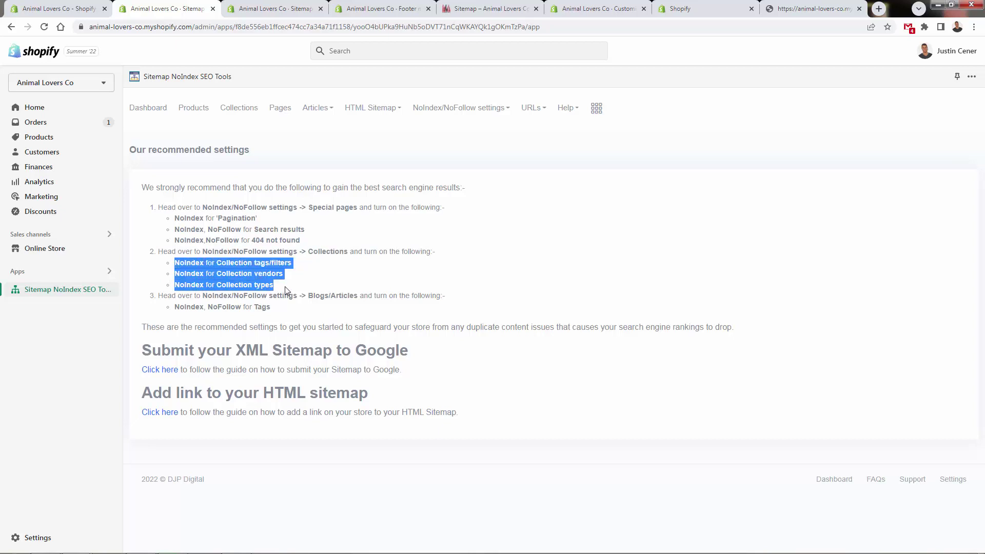
Enable NoIndex for Collection types, vendors and tags/filters, and save.
{"action": "left_click", "coordinate": [276, 2]}
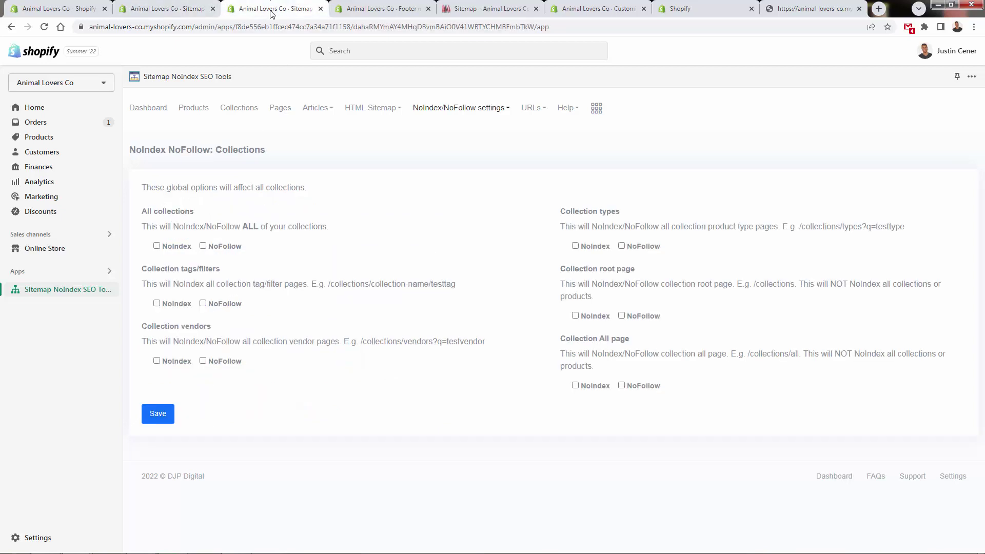
{"action": "left_click", "coordinate": [575, 246]}
{"action": "left_click", "coordinate": [157, 361]}
{"action": "left_click", "coordinate": [157, 303]}
{"action": "left_click", "coordinate": [150, 418]}
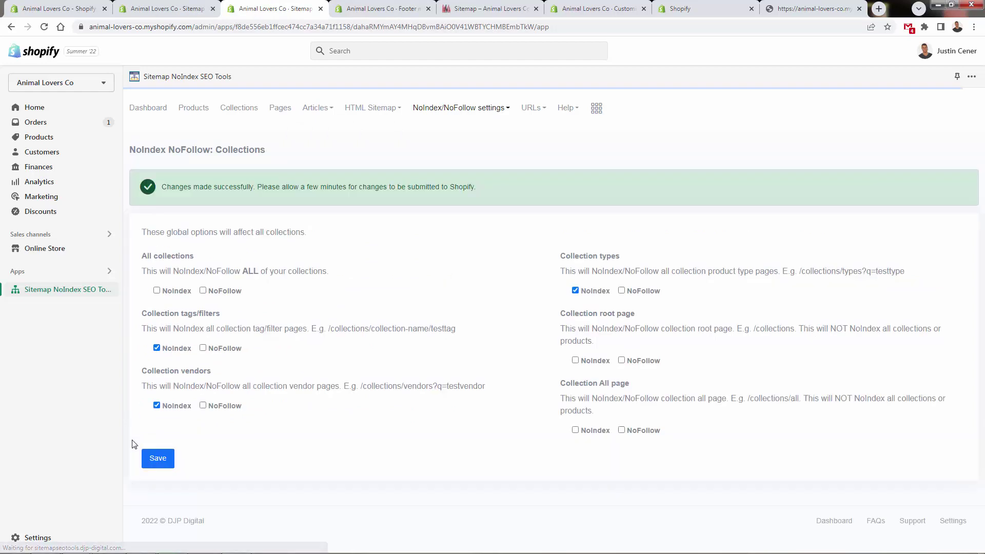
In Blogs/Articles settings, enable NoIndex and NoFollow for blog Tags, save, and return to the dashboard.
{"action": "left_click", "coordinate": [507, 108]}
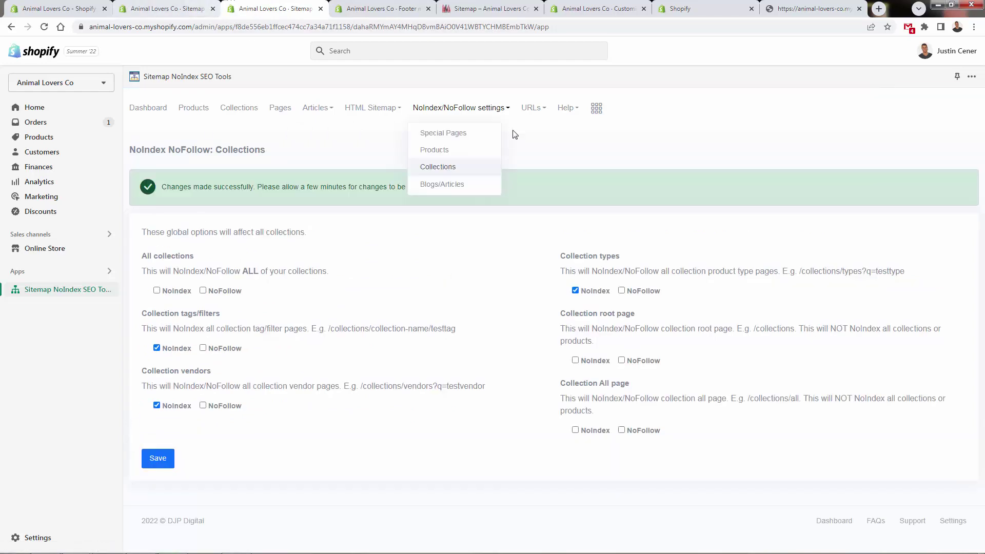
{"action": "left_click", "coordinate": [462, 184]}
{"action": "key", "text": "ctrl+shift+Tab"}
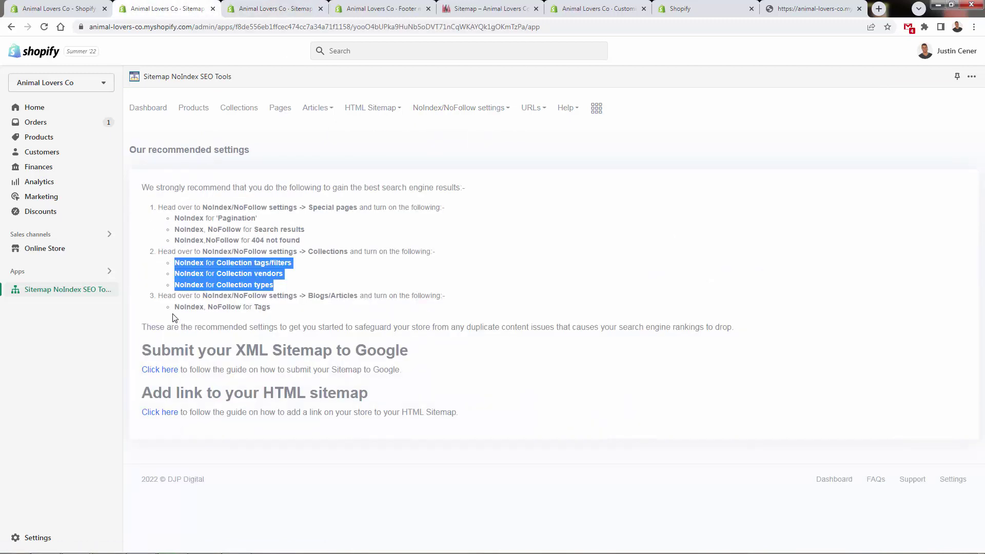
{"action": "left_click_drag", "start_coordinate": [175, 308], "coordinate": [233, 309]}
{"action": "left_click", "coordinate": [232, 314]}
{"action": "left_click", "coordinate": [322, 4]}
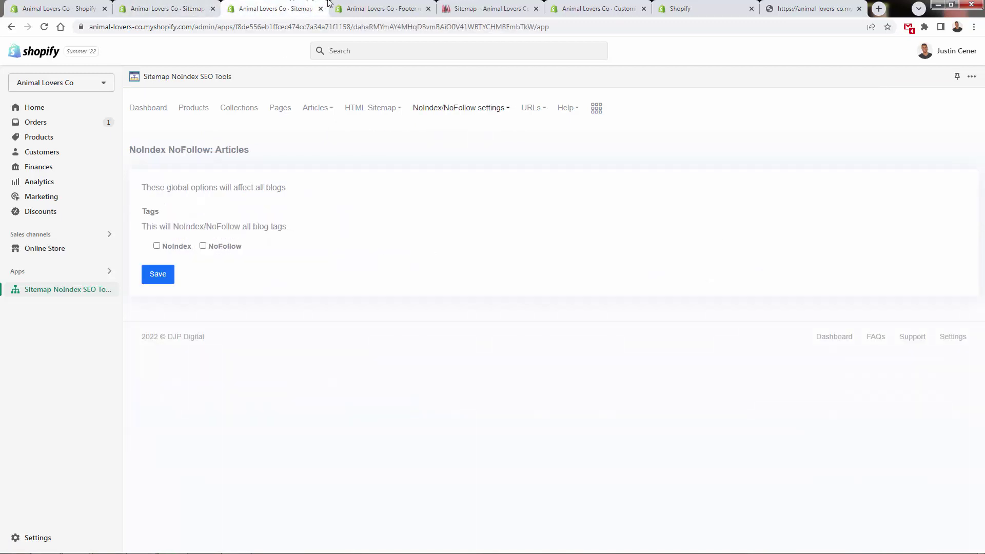
{"action": "left_click", "coordinate": [158, 247]}
{"action": "left_click", "coordinate": [203, 247]}
{"action": "left_click", "coordinate": [162, 280]}
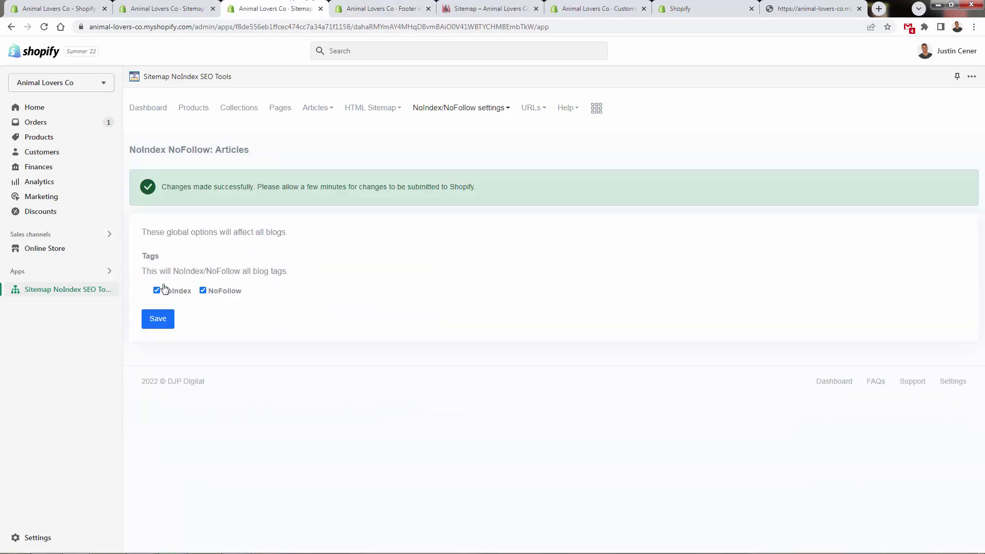
{"action": "left_click", "coordinate": [158, 112]}
Open the app's Products overview and scroll through the 188 indexable products.
{"action": "scroll", "coordinate": [241, 328], "scroll_direction": "down", "scroll_amount": 3}
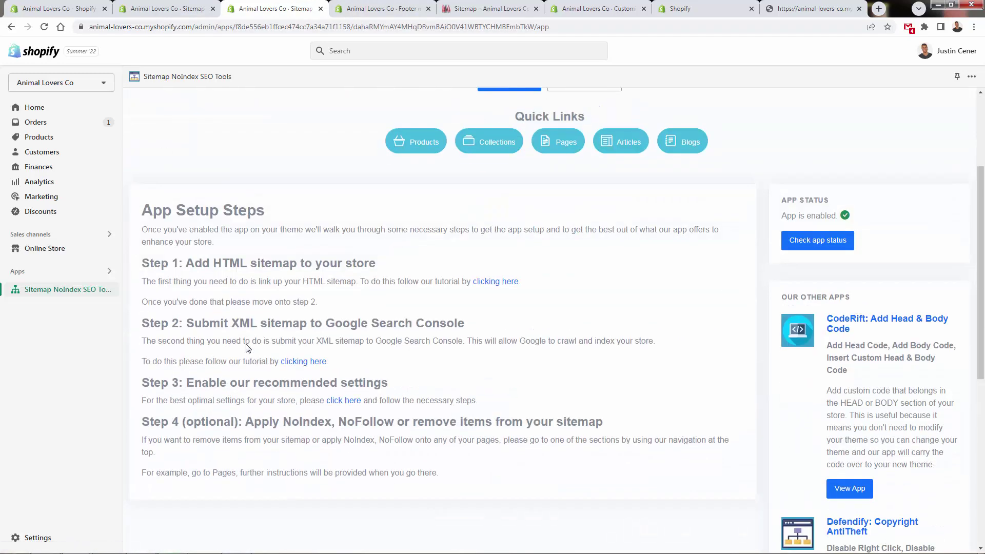
{"action": "scroll", "coordinate": [247, 348], "scroll_direction": "down", "scroll_amount": 1}
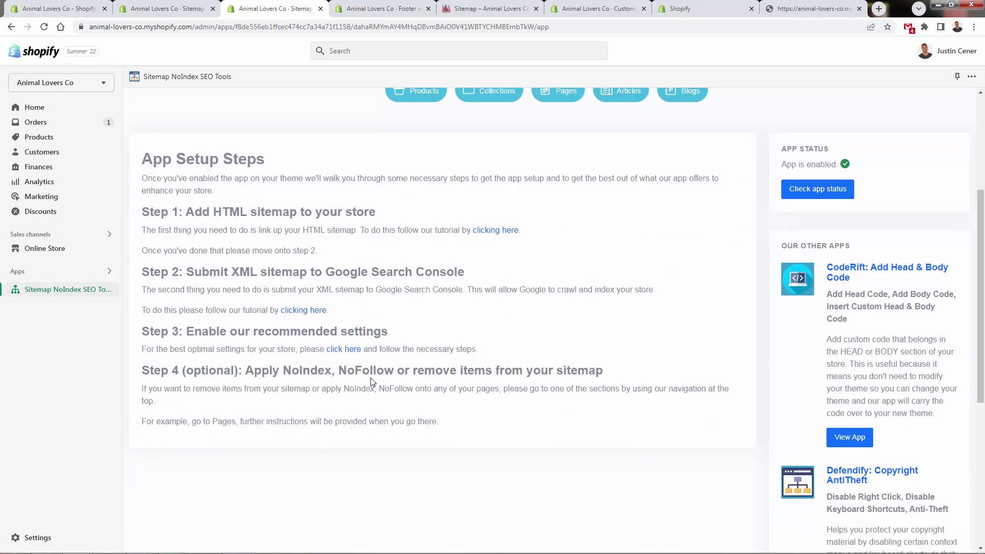
{"action": "scroll", "coordinate": [372, 409], "scroll_direction": "up", "scroll_amount": 3}
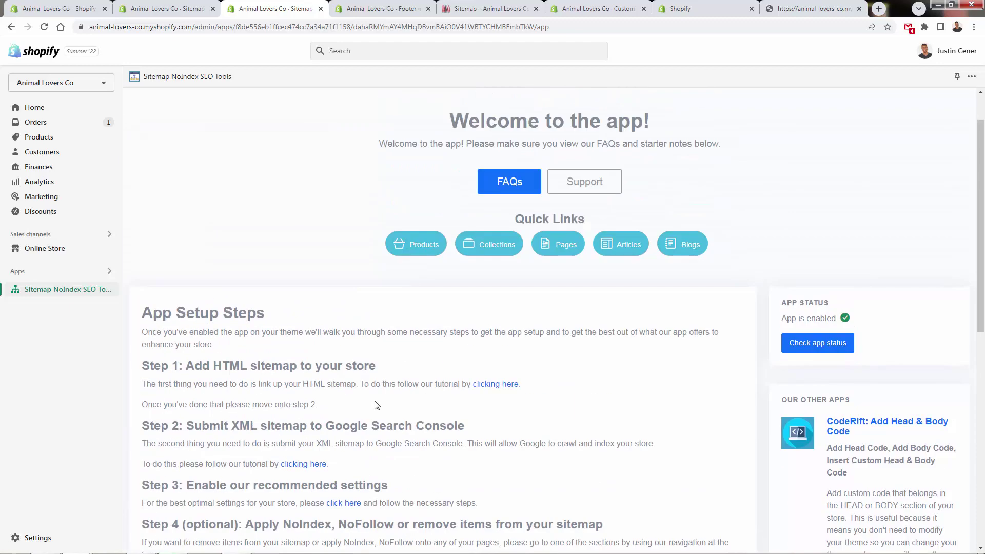
{"action": "left_click", "coordinate": [430, 247]}
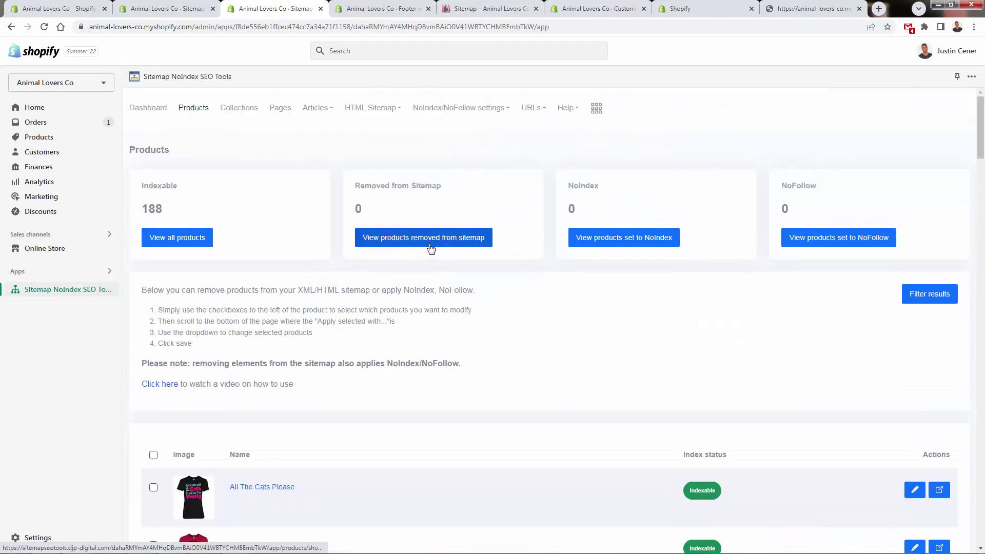
{"action": "scroll", "coordinate": [400, 392], "scroll_direction": "down", "scroll_amount": 6}
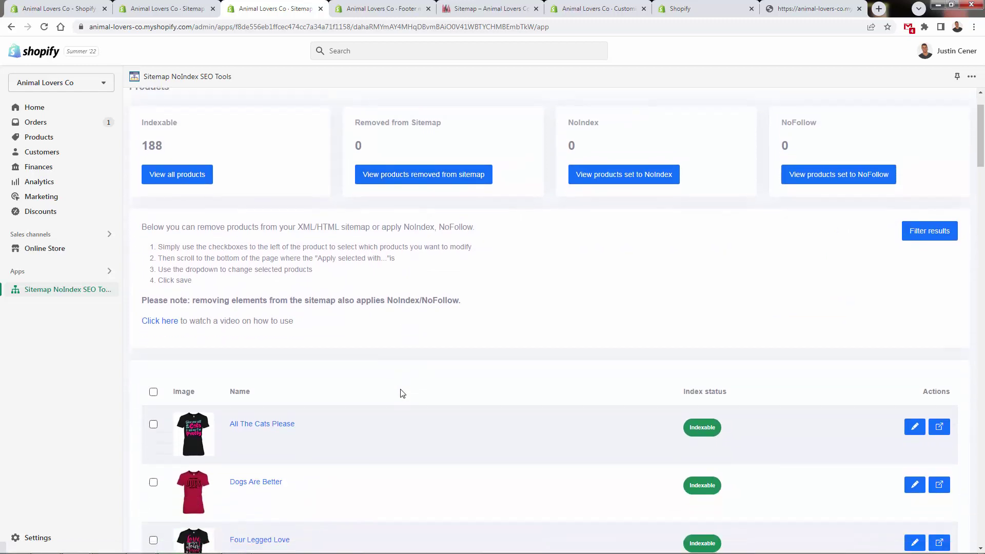
{"action": "scroll", "coordinate": [398, 385], "scroll_direction": "down", "scroll_amount": 3}
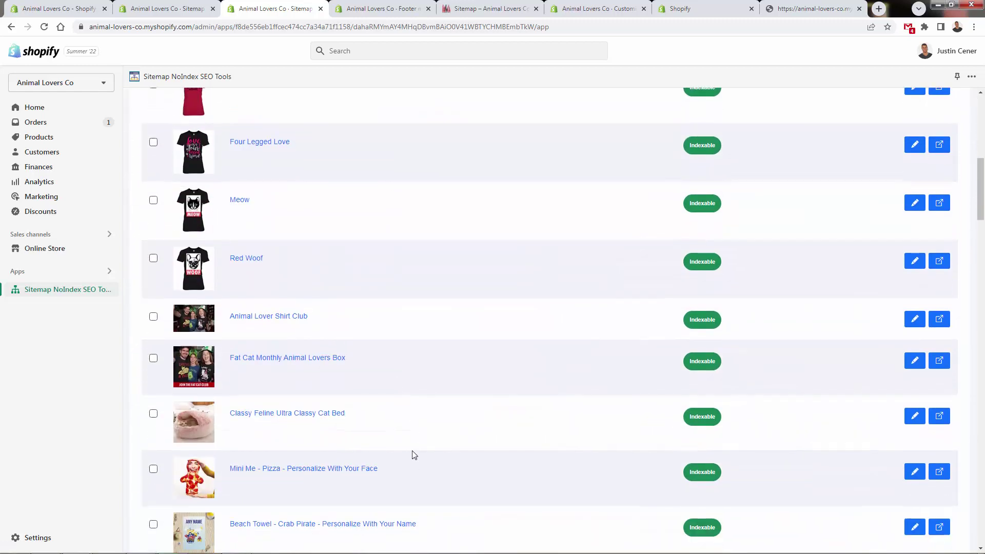
{"action": "scroll", "coordinate": [409, 437], "scroll_direction": "up", "scroll_amount": 9}
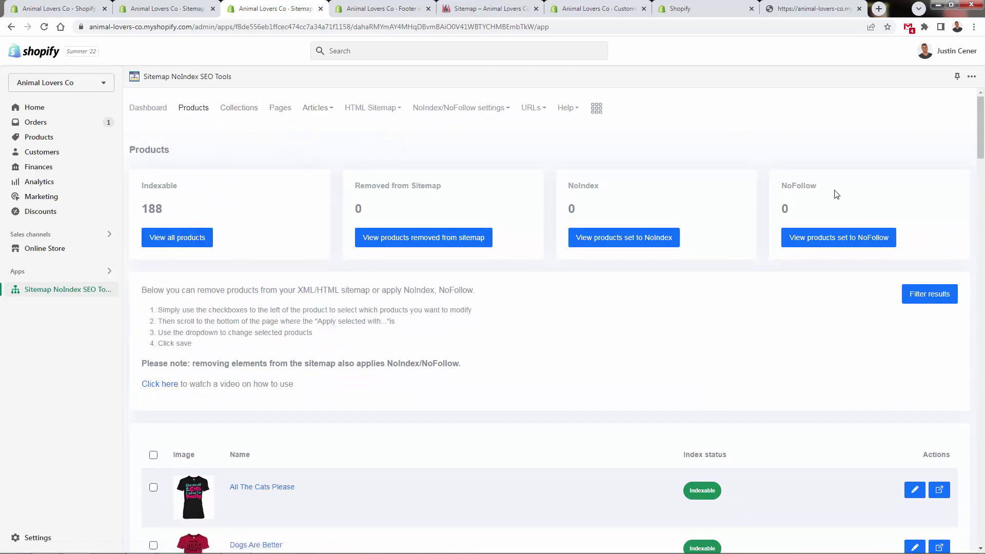
{"action": "scroll", "coordinate": [634, 322], "scroll_direction": "down", "scroll_amount": 4}
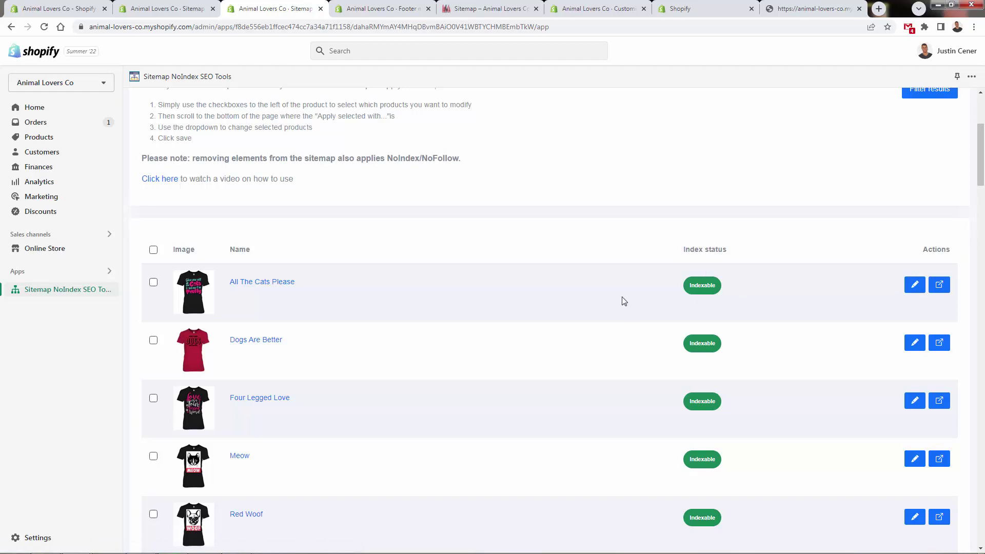
{"action": "scroll", "coordinate": [622, 302], "scroll_direction": "up", "scroll_amount": 4}
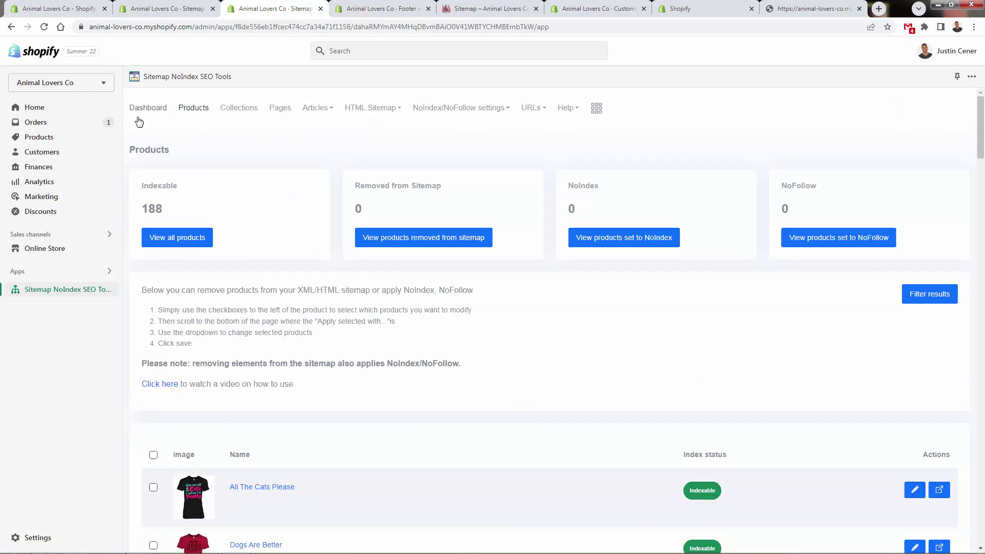
Go back to the Sitemap NoIndex SEO Tools dashboard with its App Setup Steps.
{"action": "left_click", "coordinate": [148, 107]}
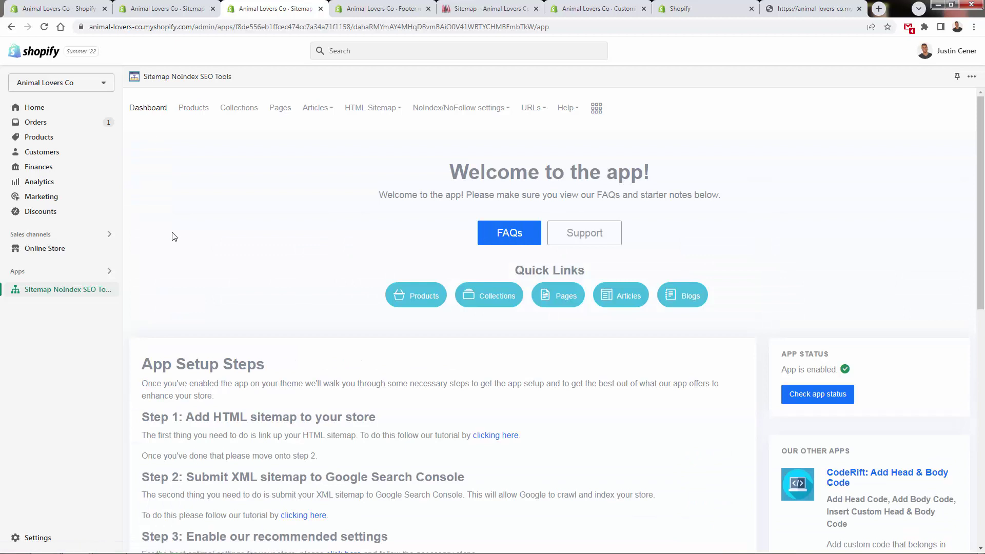